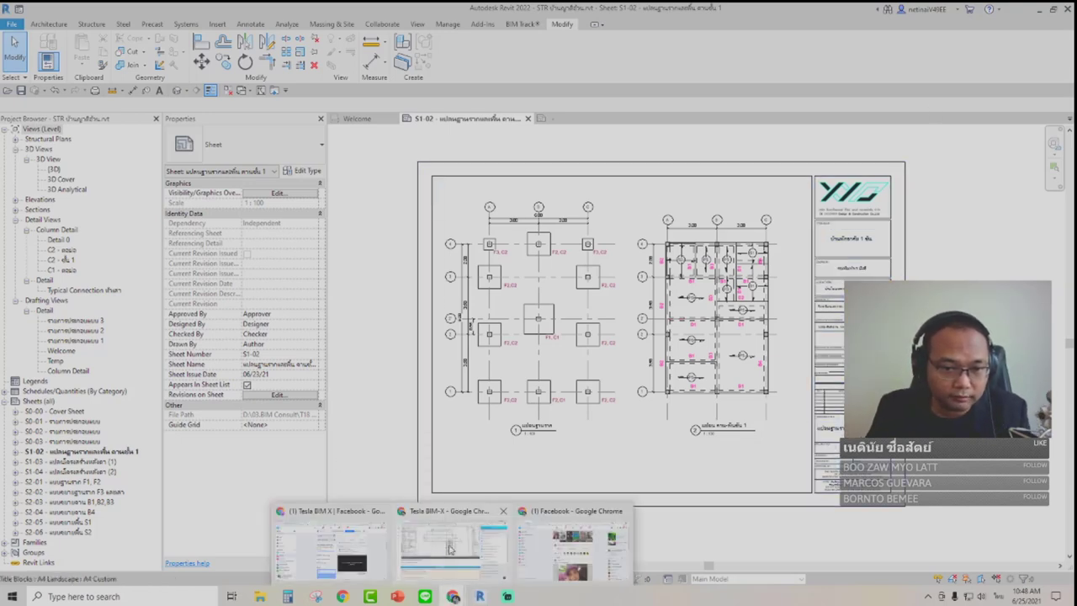
Browse the online course's Tags and Annotation and Construction Documentation chapter lessons
left_click(450, 549)
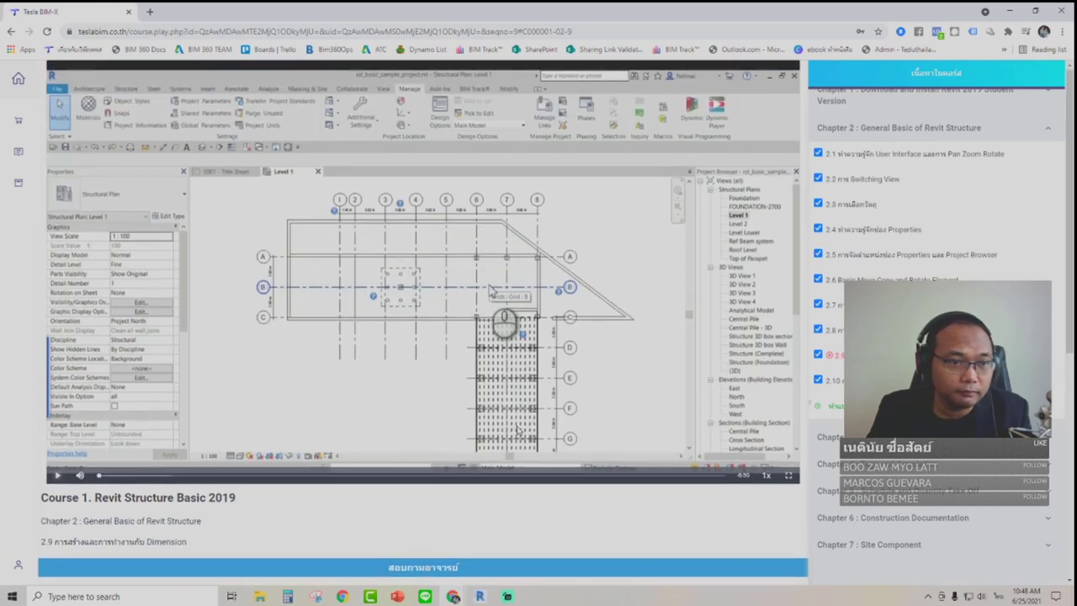
scroll(404, 429, "down", 2)
scroll(404, 428, "down", 1)
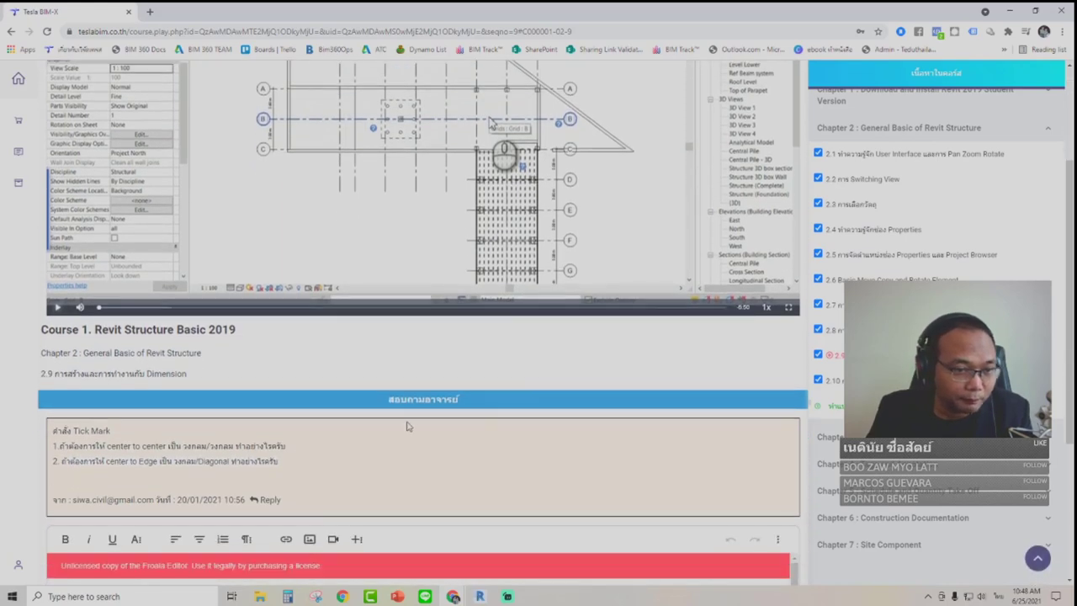
scroll(354, 454, "up", 1)
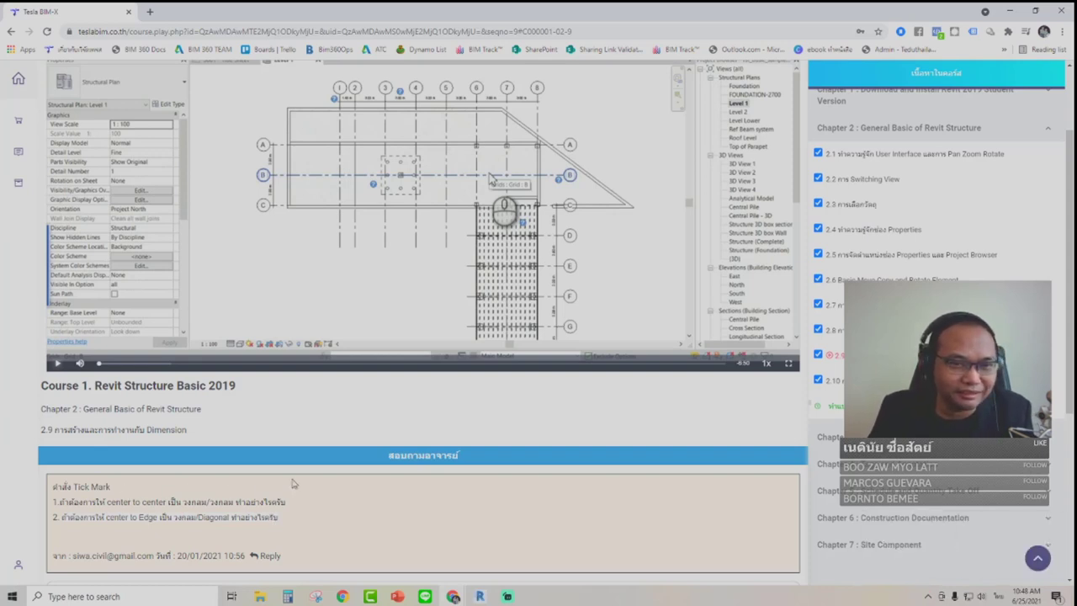
scroll(821, 454, "up", 2)
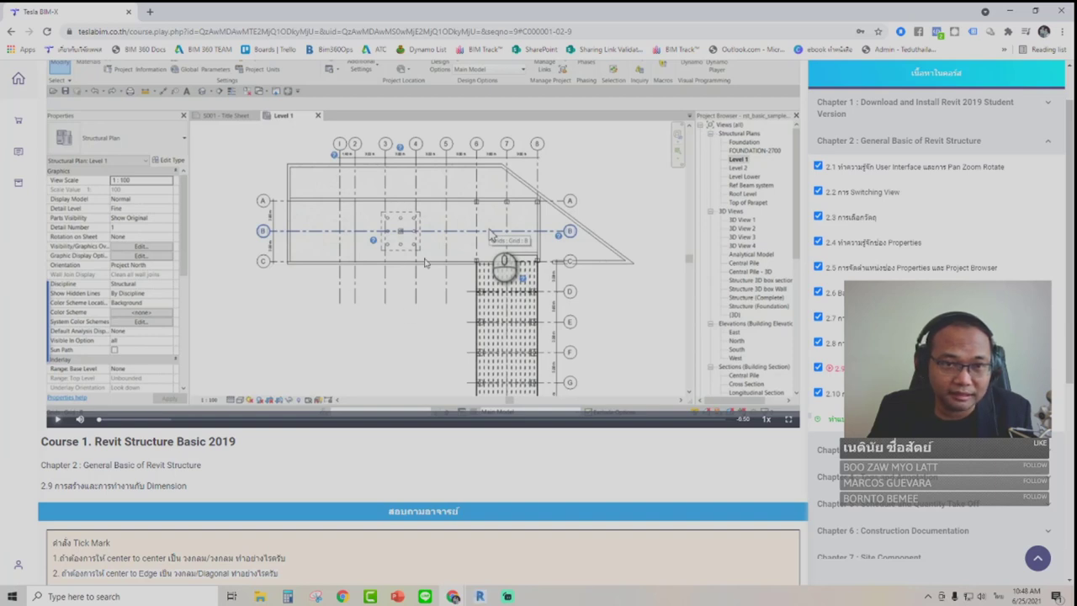
scroll(933, 252, "down", 1)
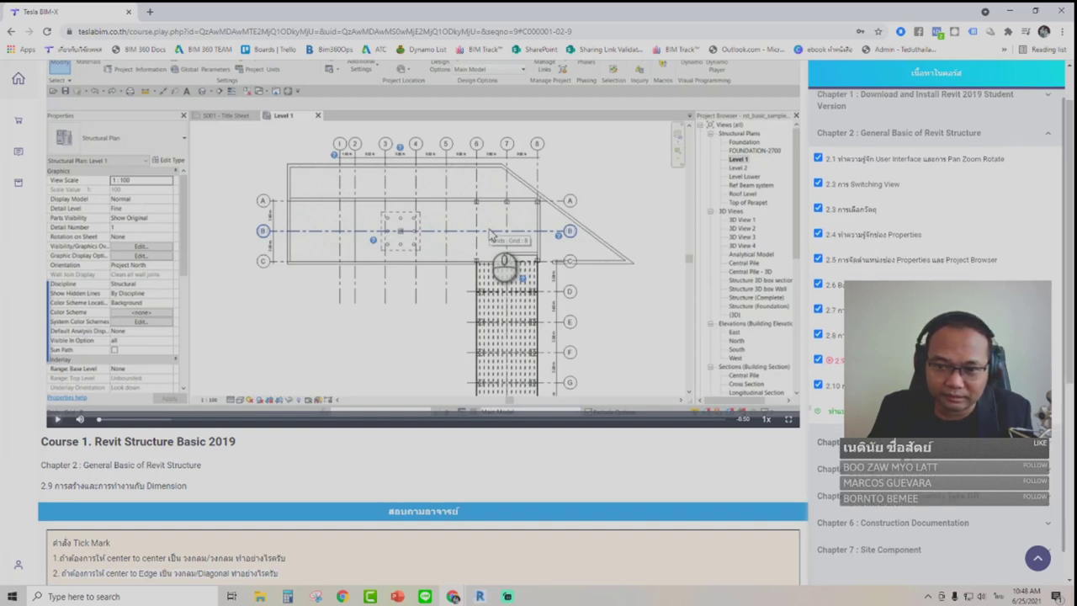
left_click(850, 464)
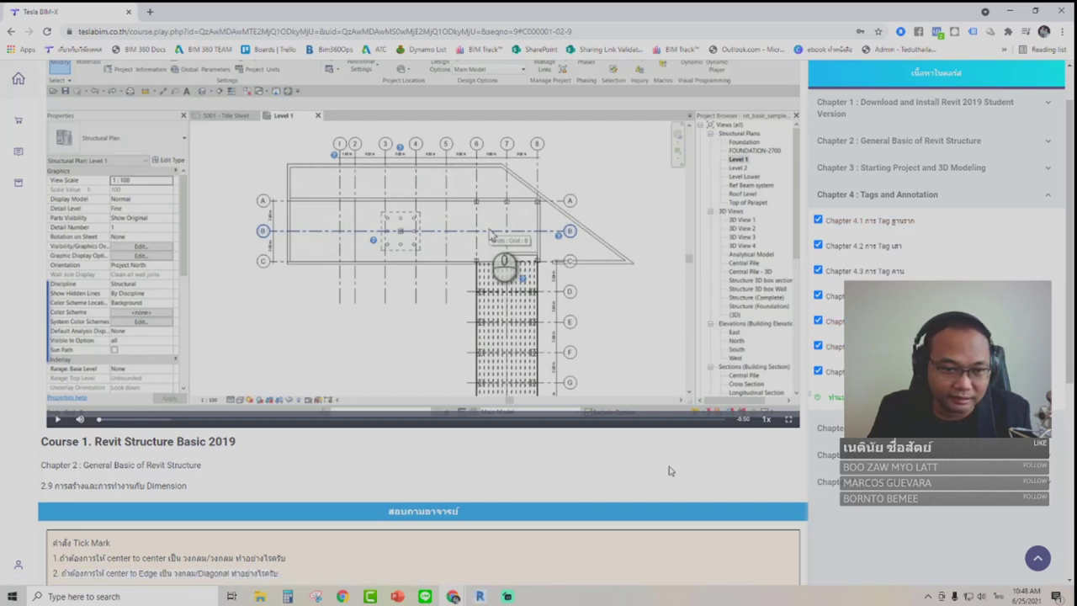
left_click(850, 455)
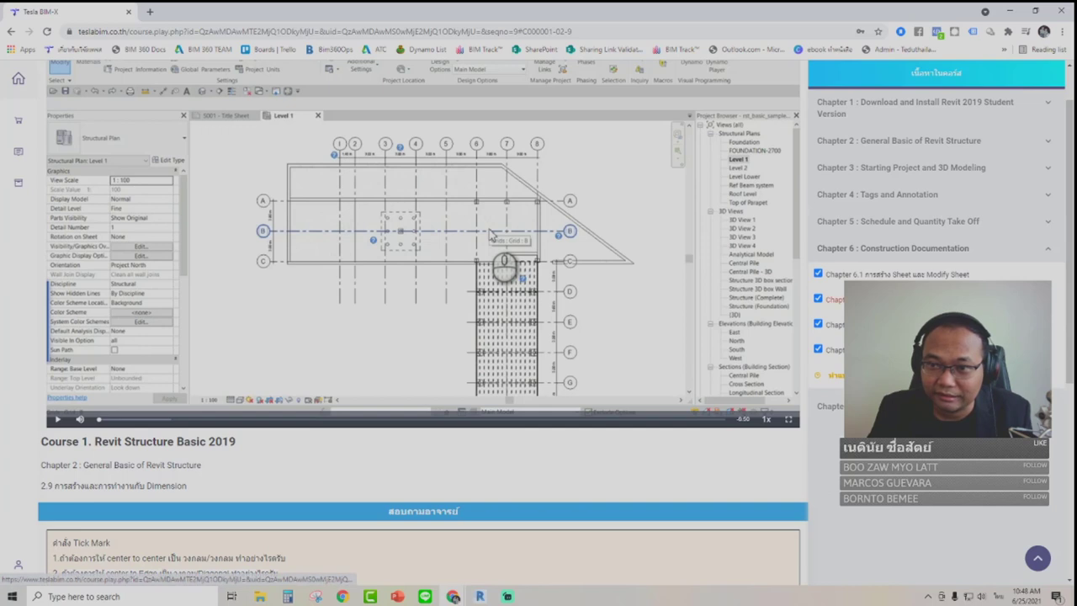
scroll(375, 454, "down", 1)
scroll(375, 454, "down", 1)
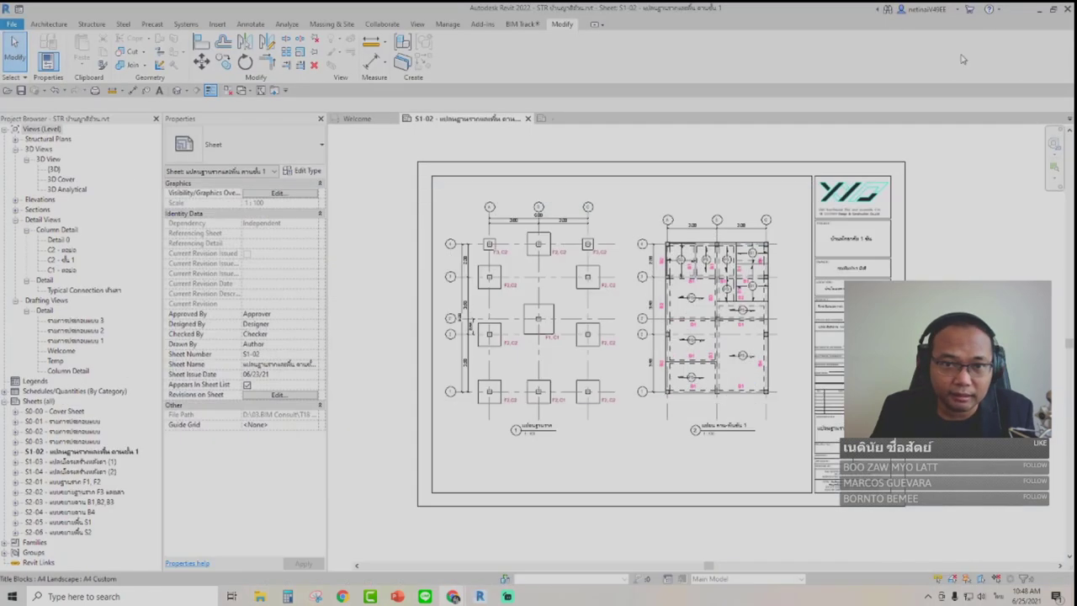
Activate the foundation plan viewport on sheet S1-02 and select the 3.00/3.00 grid dimension string
left_click(511, 212)
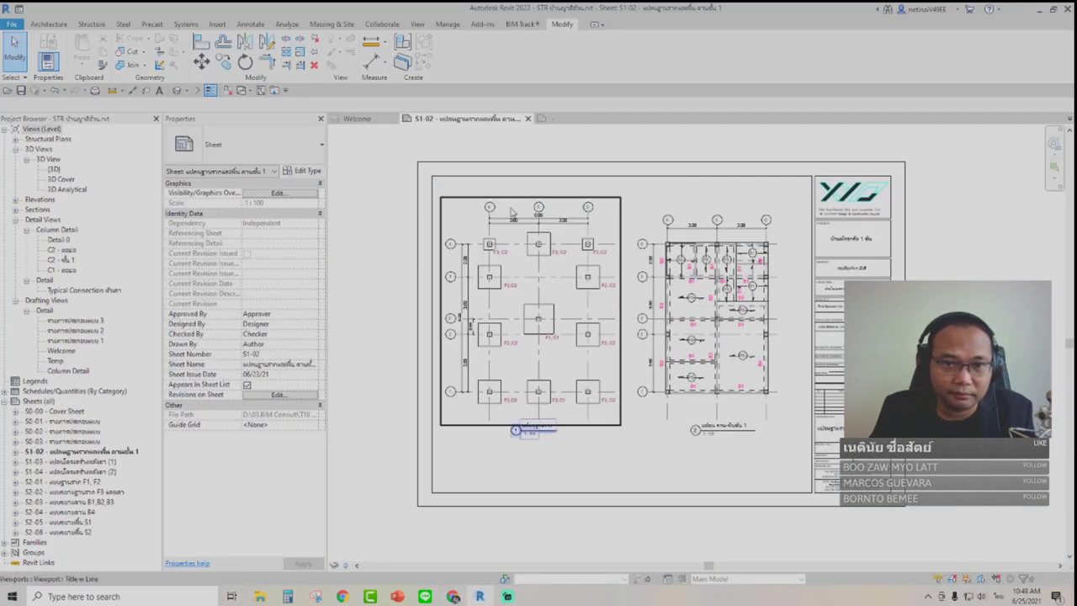
scroll(508, 221, "up", 3)
scroll(498, 237, "up", 2)
double_click(494, 242)
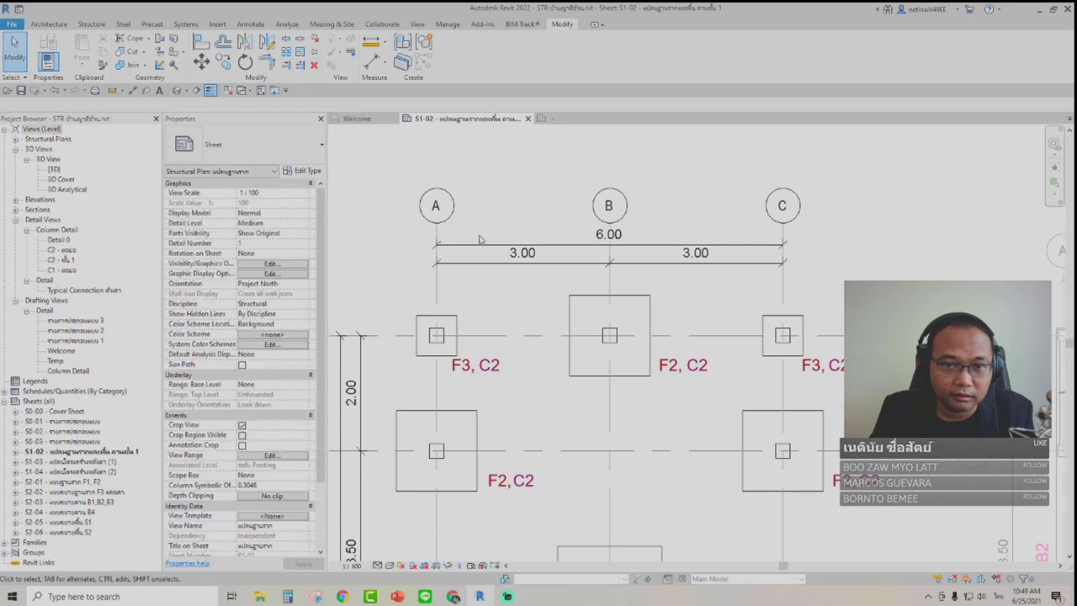
scroll(494, 242, "up", 2)
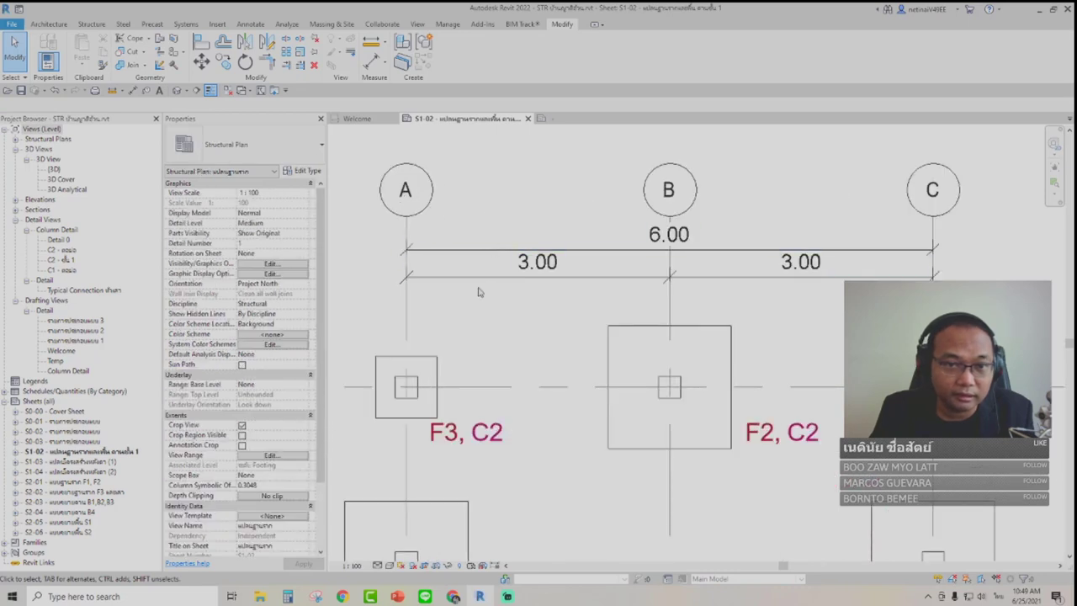
left_click(478, 281)
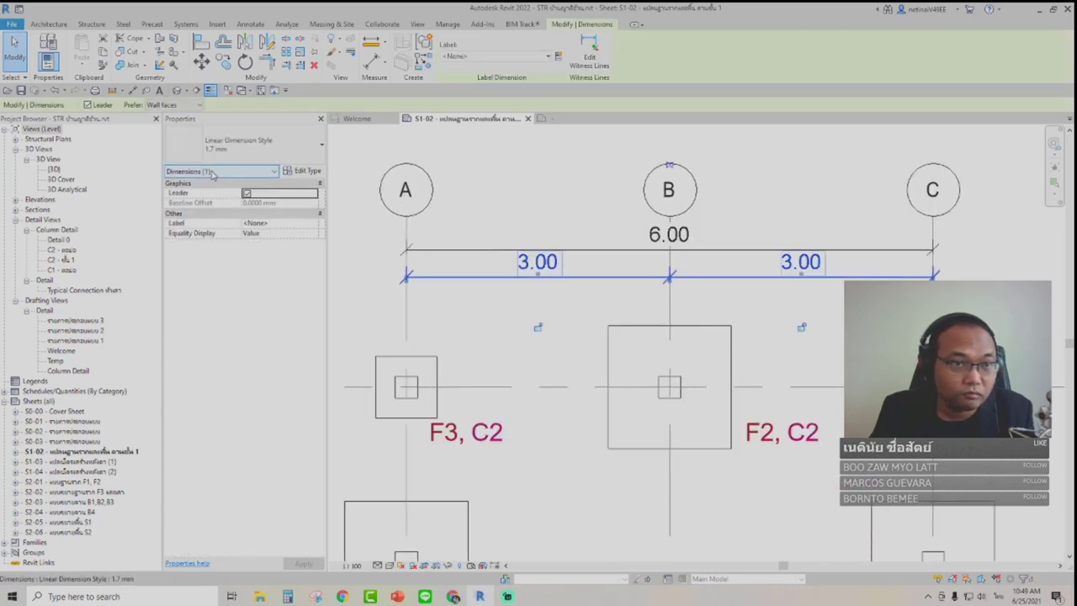
Set the 1.7 mm linear dimension type's Centerline Tick Mark to Open Dot 2mm
left_click(309, 171)
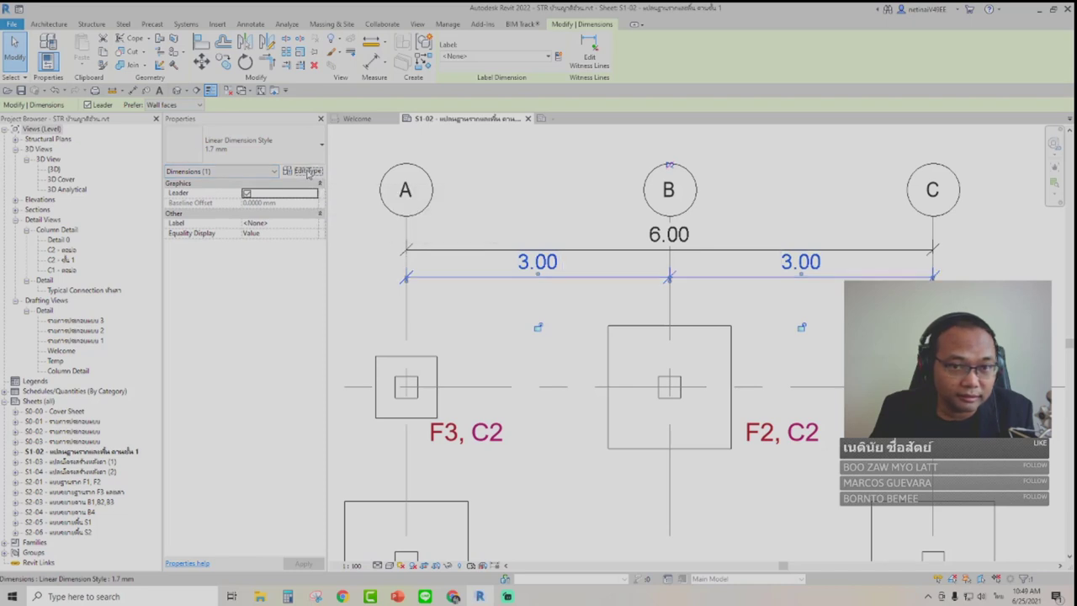
left_click(309, 171)
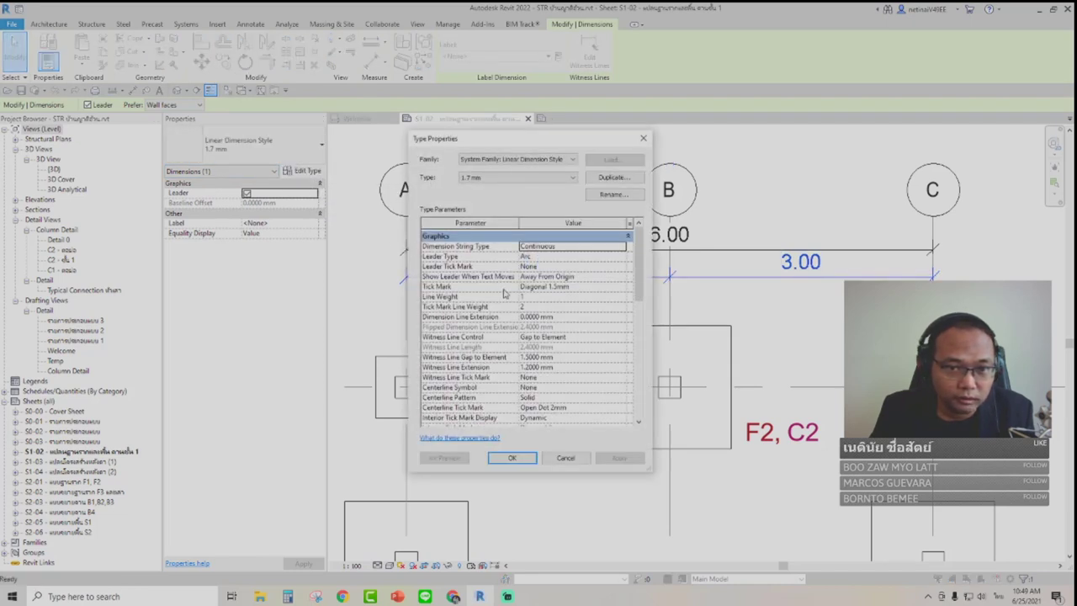
scroll(561, 328, "down", 1)
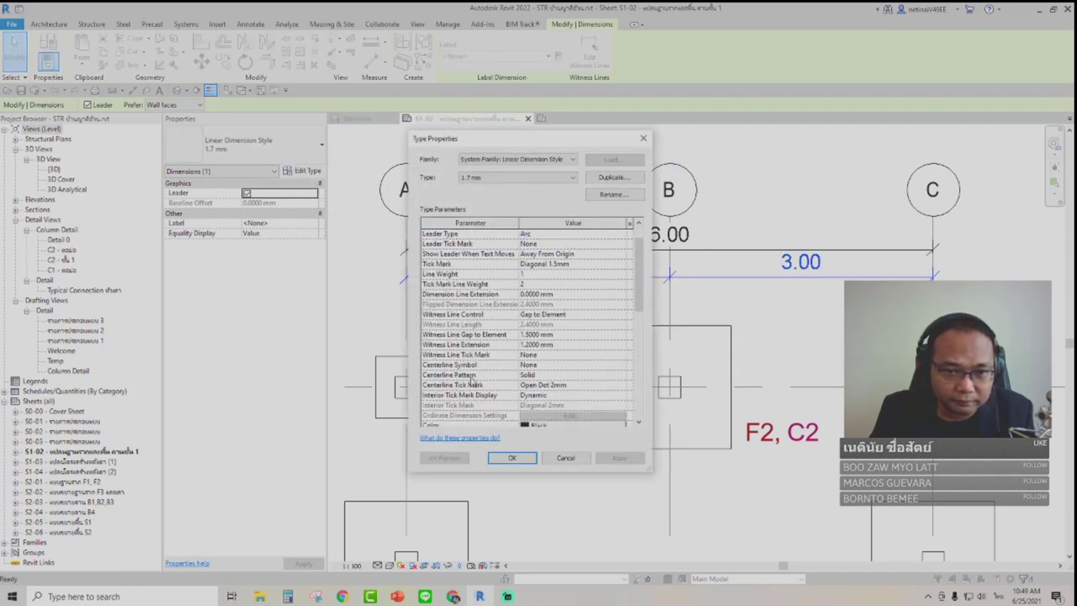
left_click(581, 384)
left_click(621, 386)
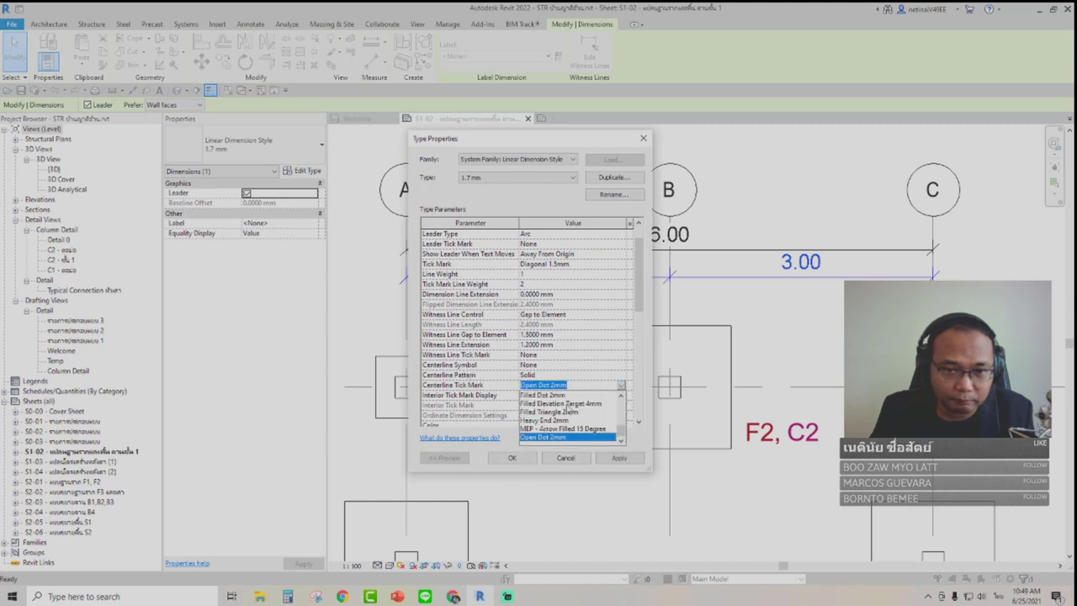
left_click(553, 438)
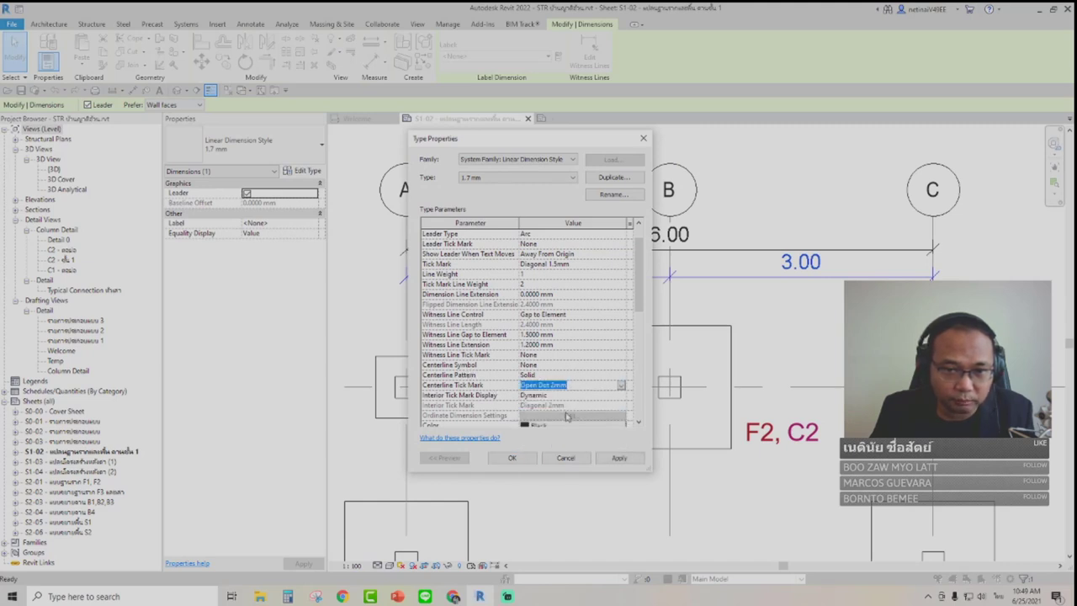
left_click(514, 459)
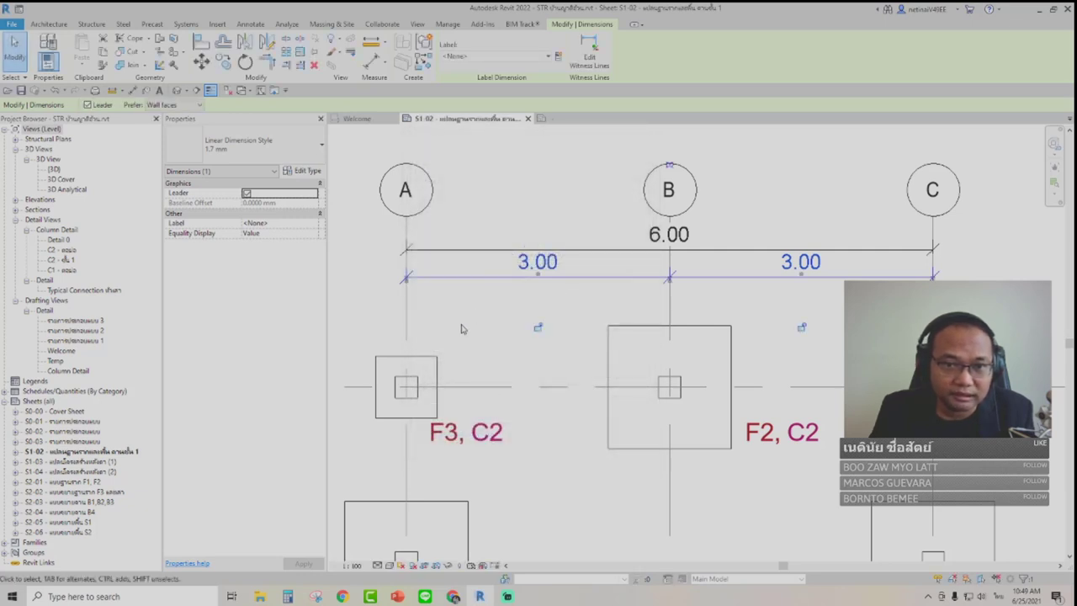
Place an aligned dimension from column A's centre via footing F2 and grid B to grid C (2.30, 0.70, 3.00)
middle_click_drag(461, 329, 471, 303)
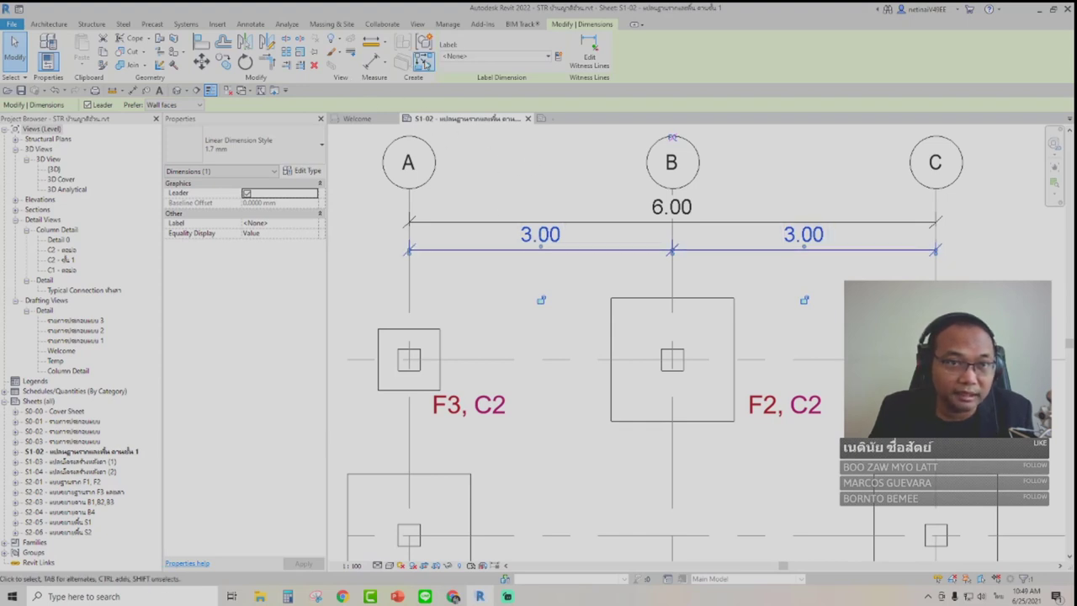
key("d")
key("i")
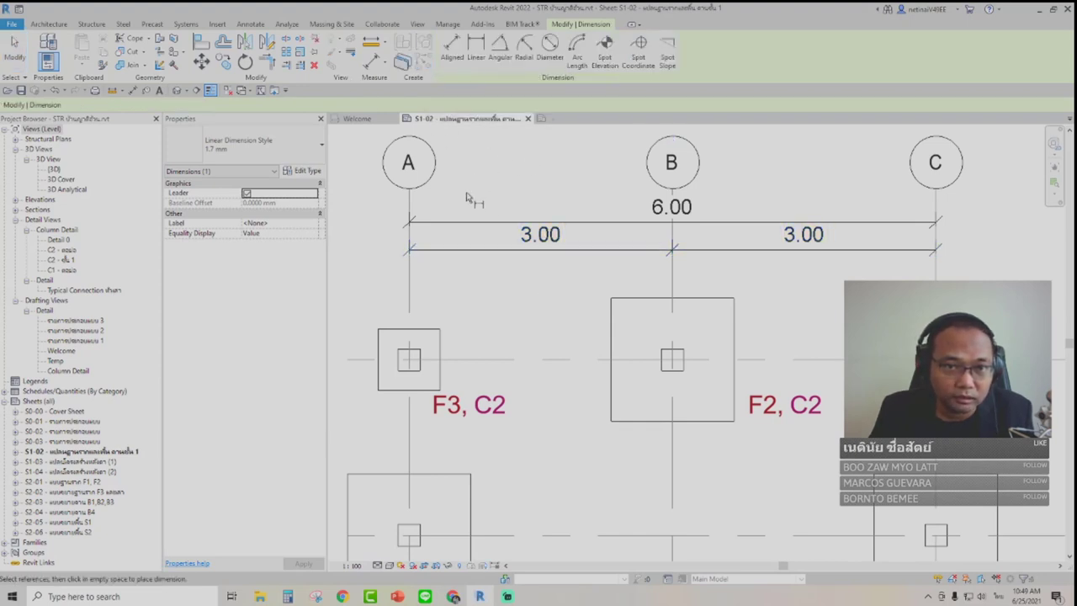
left_click(450, 361)
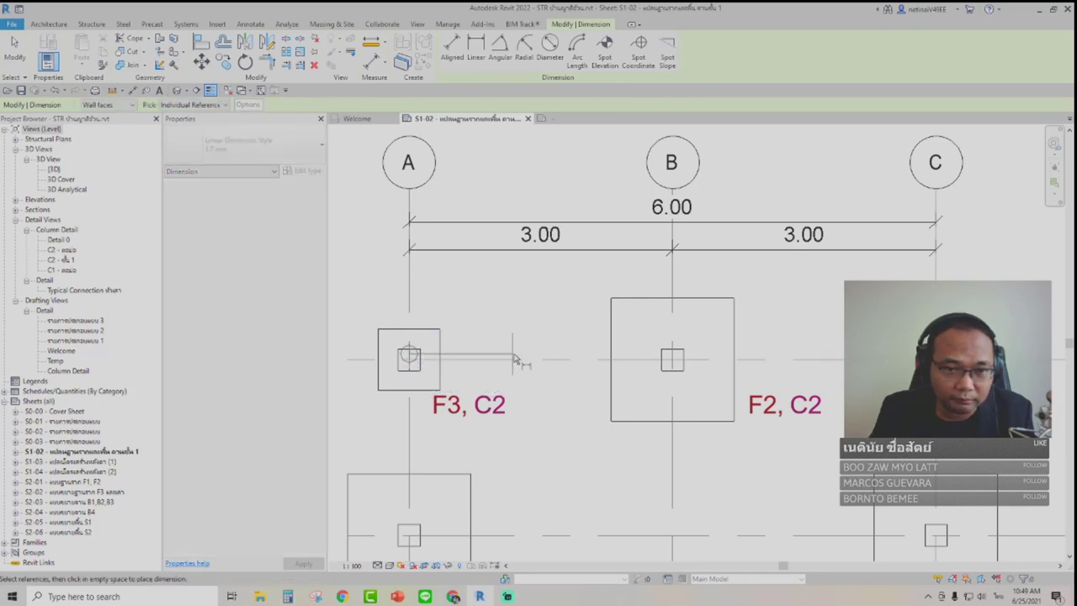
left_click(656, 355)
left_click(611, 337)
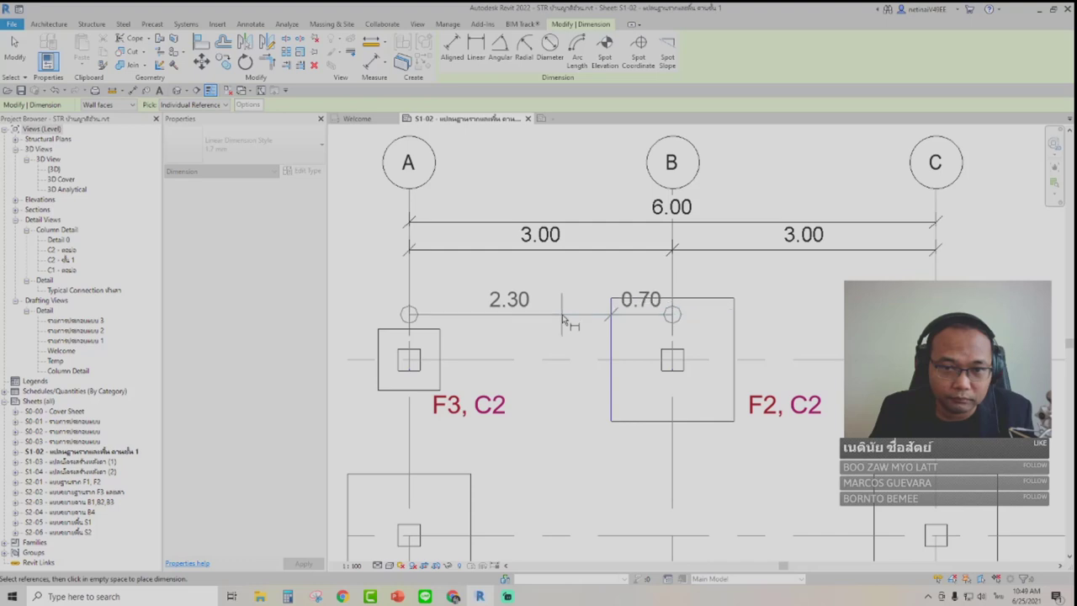
left_click(935, 269)
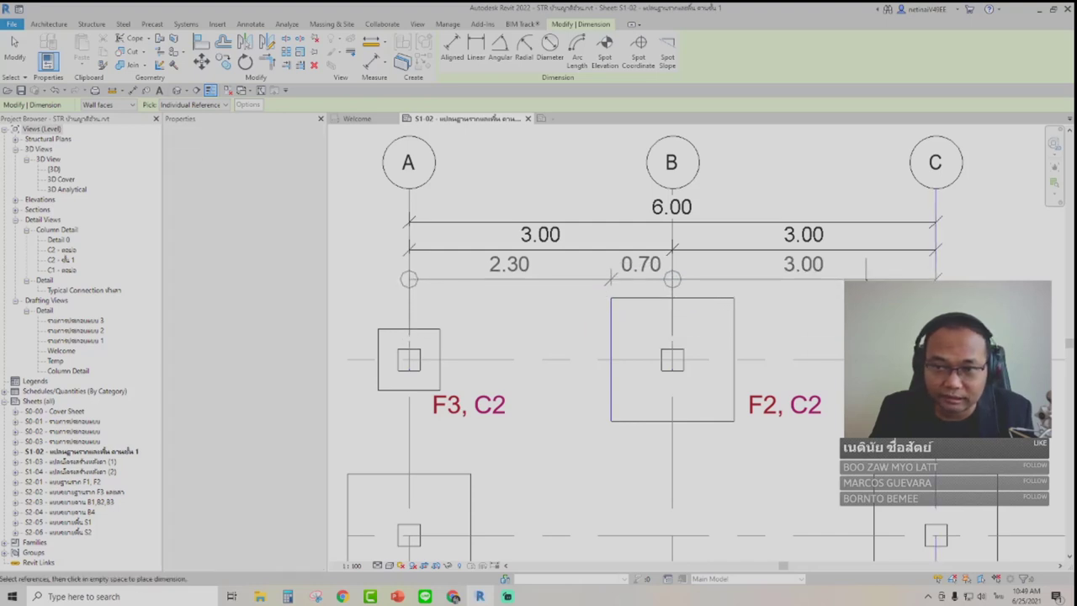
left_click(866, 273)
key("Escape")
key("Escape")
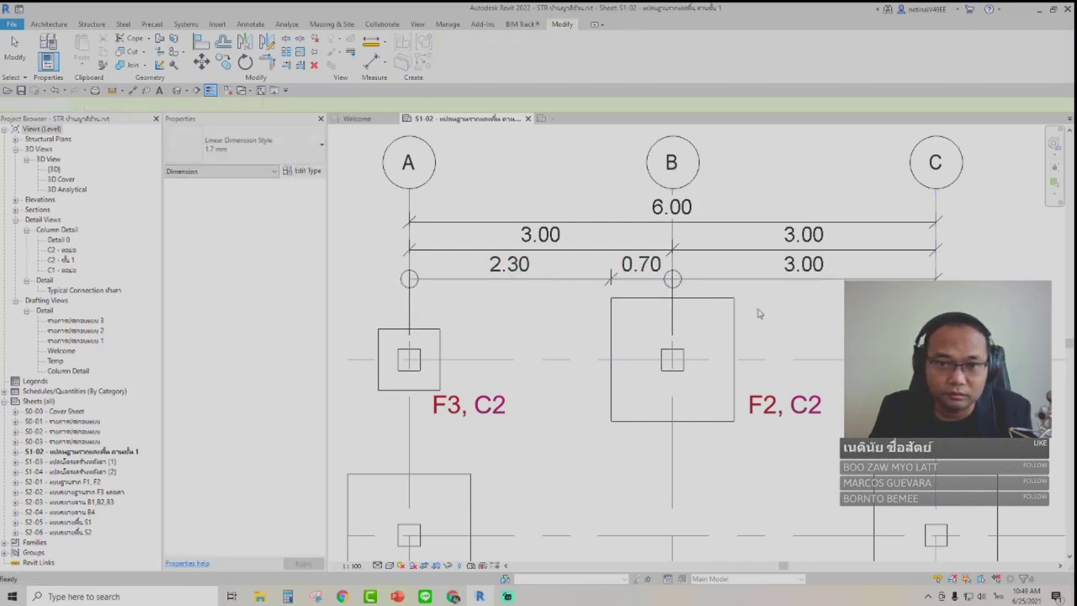
key("Escape")
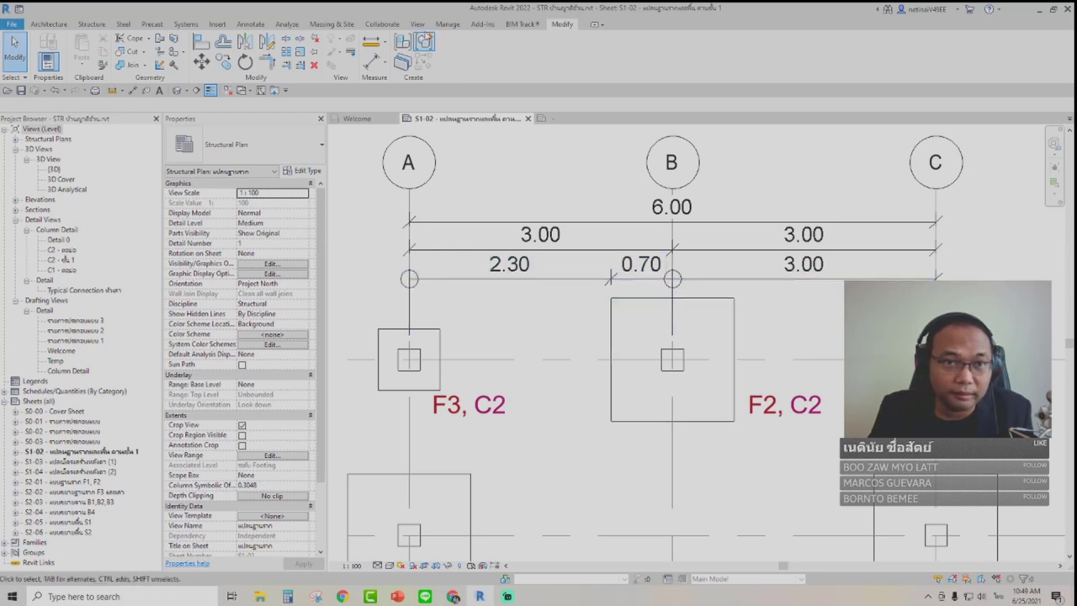
Open the Arrowheads settings under Additional Settings and select the Open Dot 2mm type
left_click(446, 24)
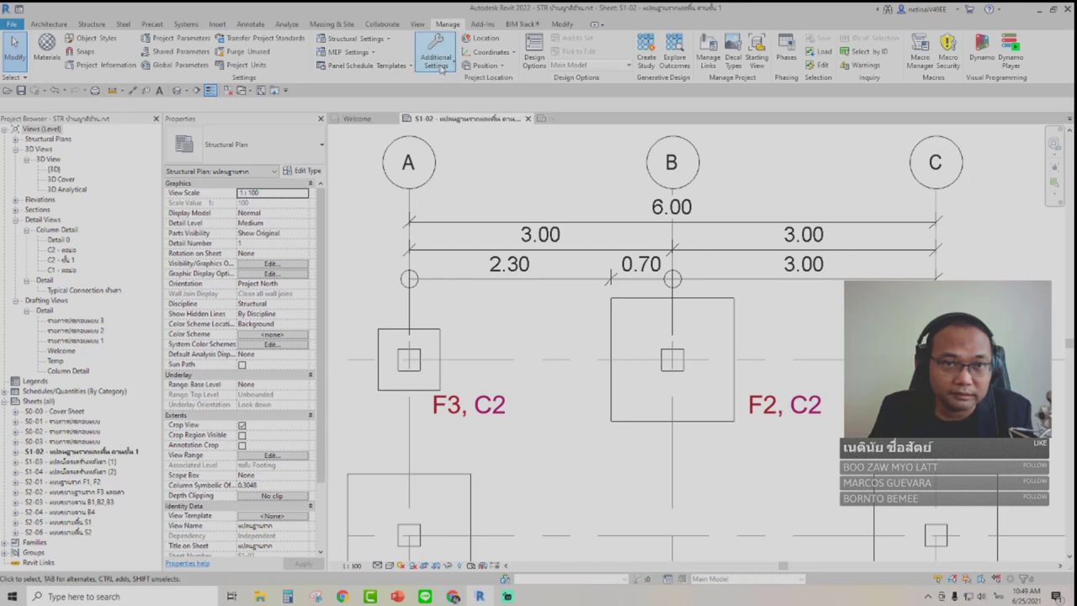
left_click(439, 68)
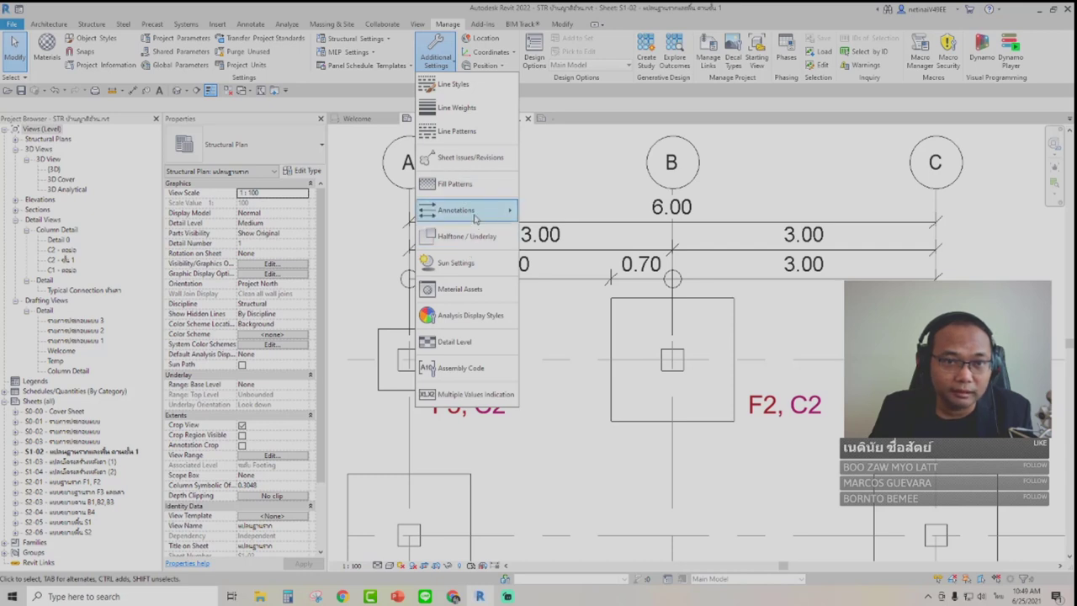
mouse_move(460, 211)
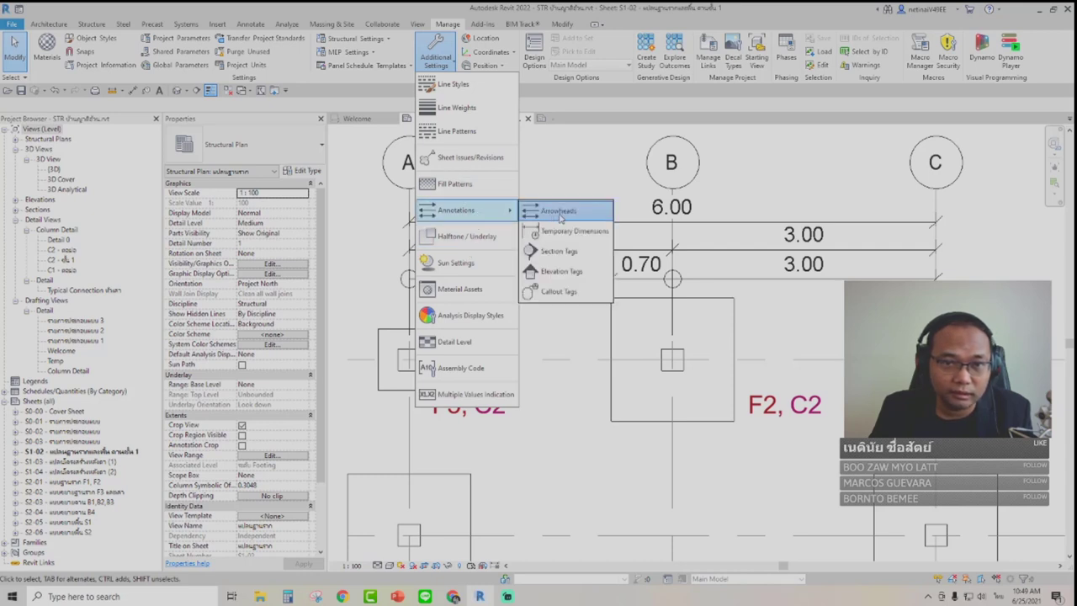
left_click(562, 214)
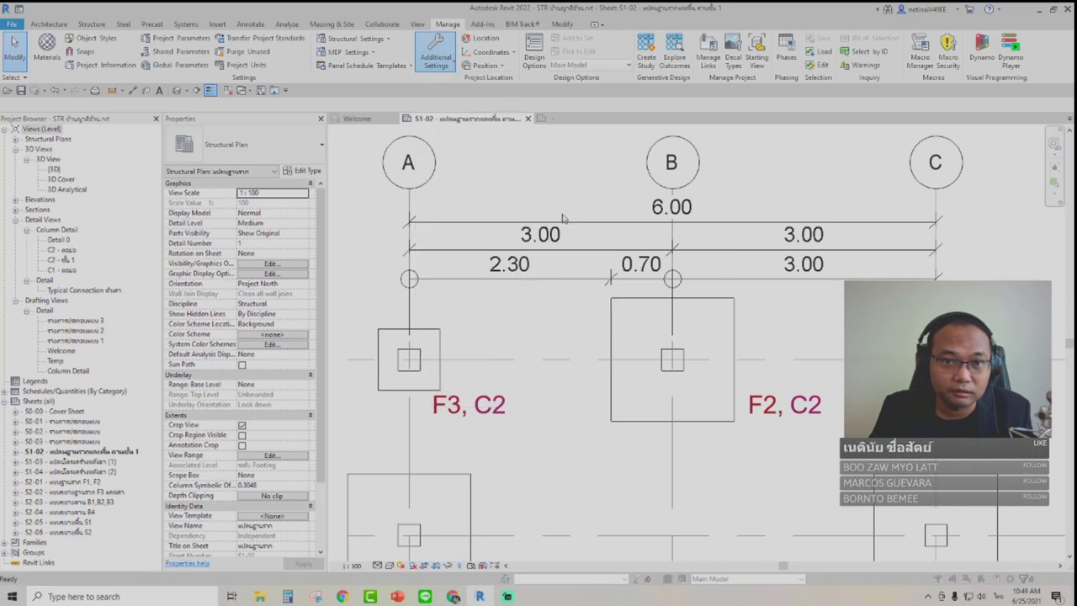
left_click(569, 178)
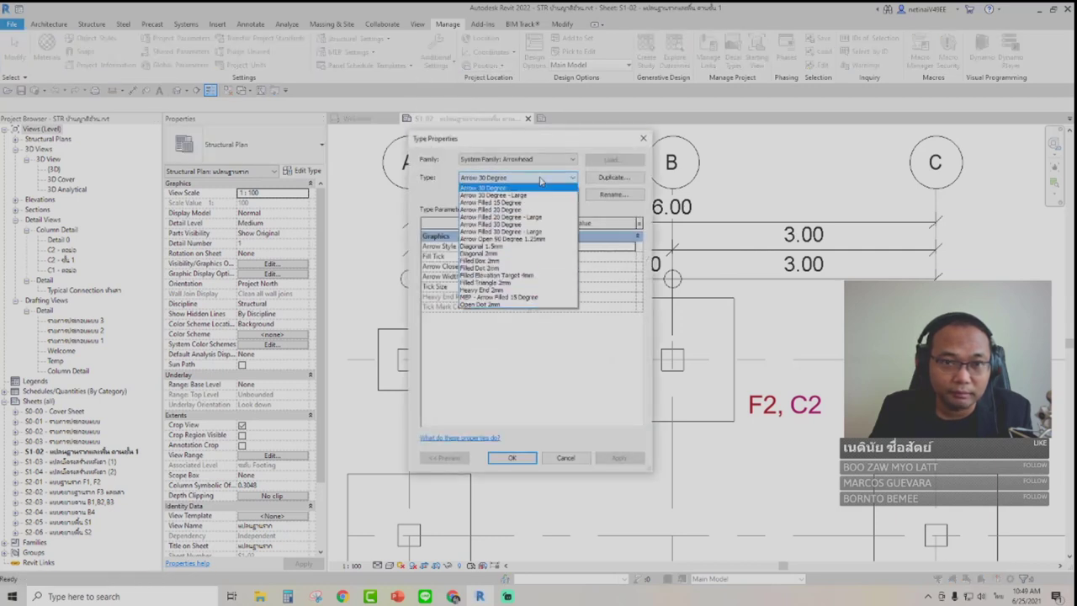
left_click(492, 305)
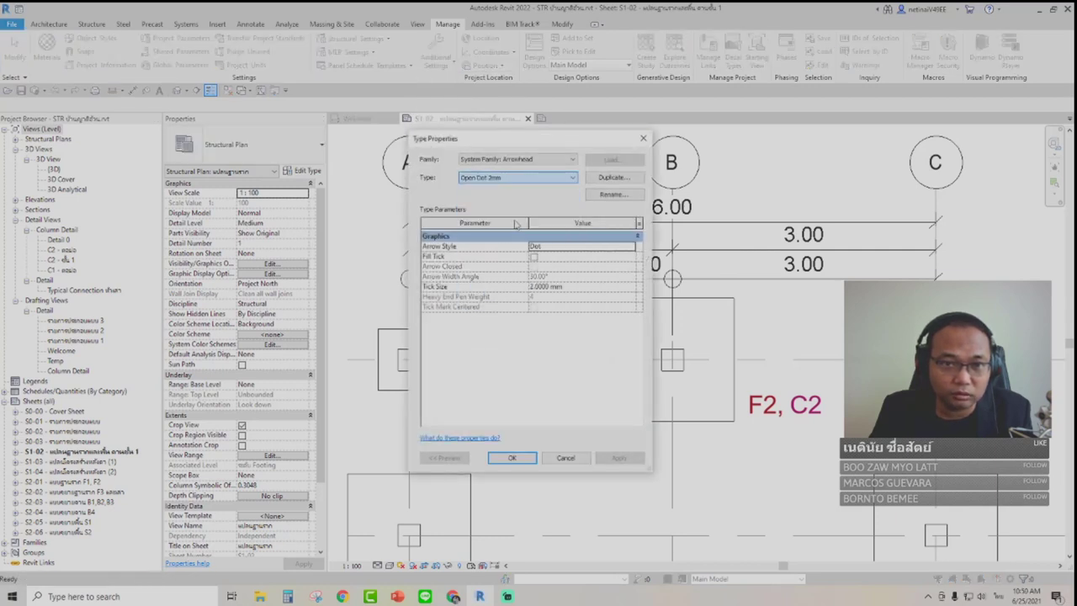
Duplicate it as 'Open Dot 1 mm' with a 1 mm tick size
left_click(609, 178)
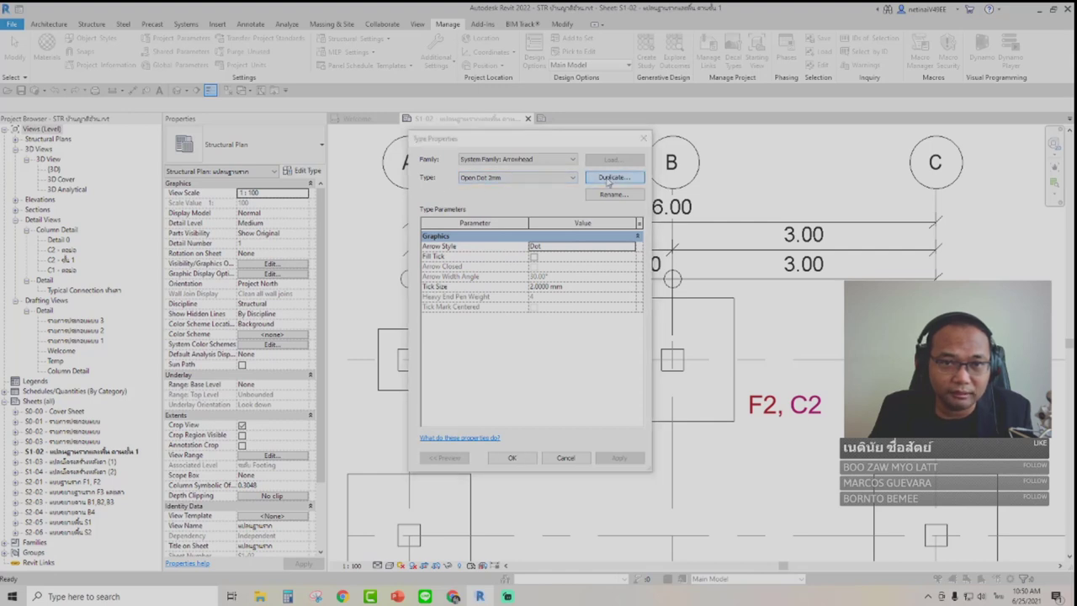
left_click(509, 297)
key("BackSpace")
type("1")
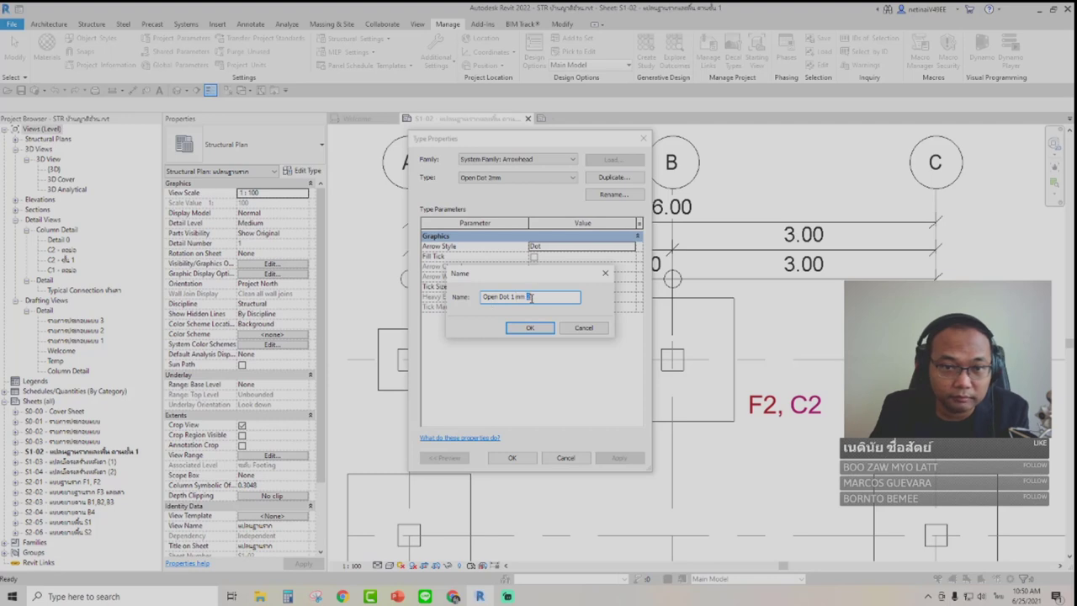
left_click(531, 328)
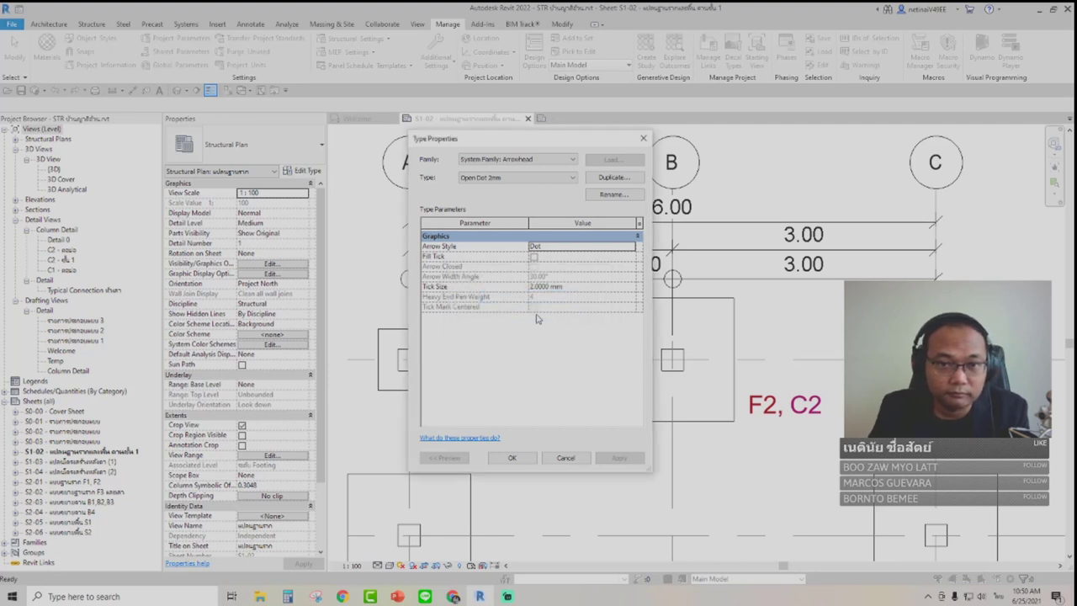
left_click(572, 288)
type("1")
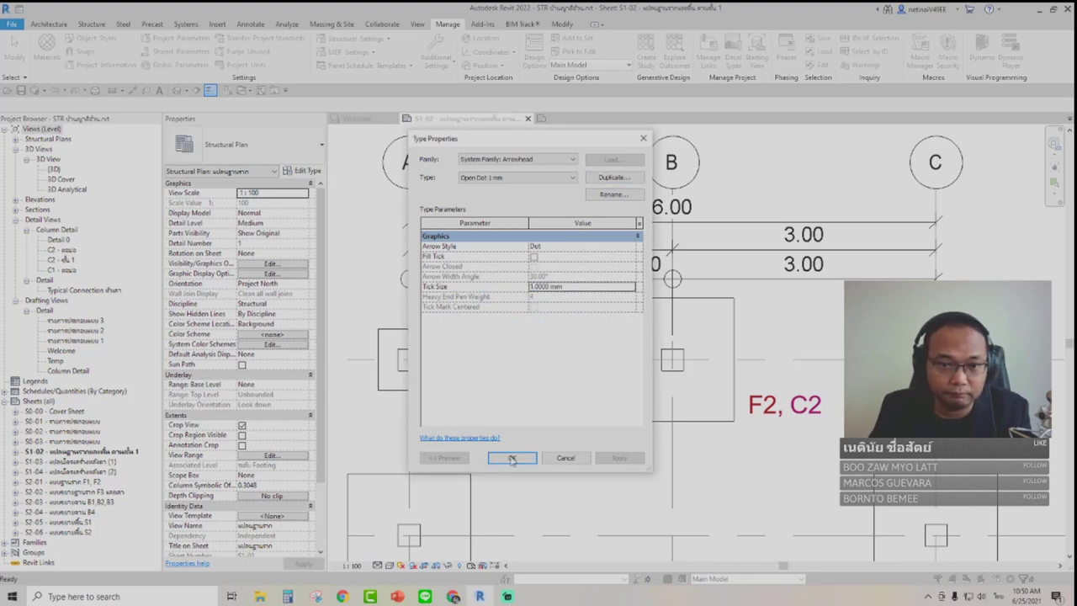
left_click(512, 457)
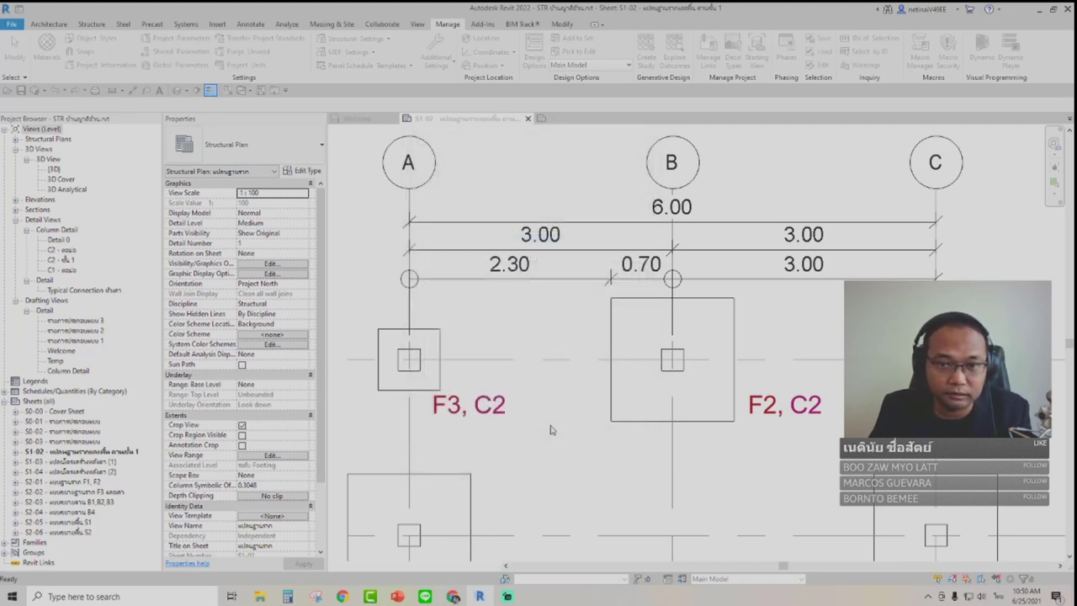
Select the lower dimension string and set its type's Centerline Tick Mark to Open Dot 1 mm
left_click(471, 284)
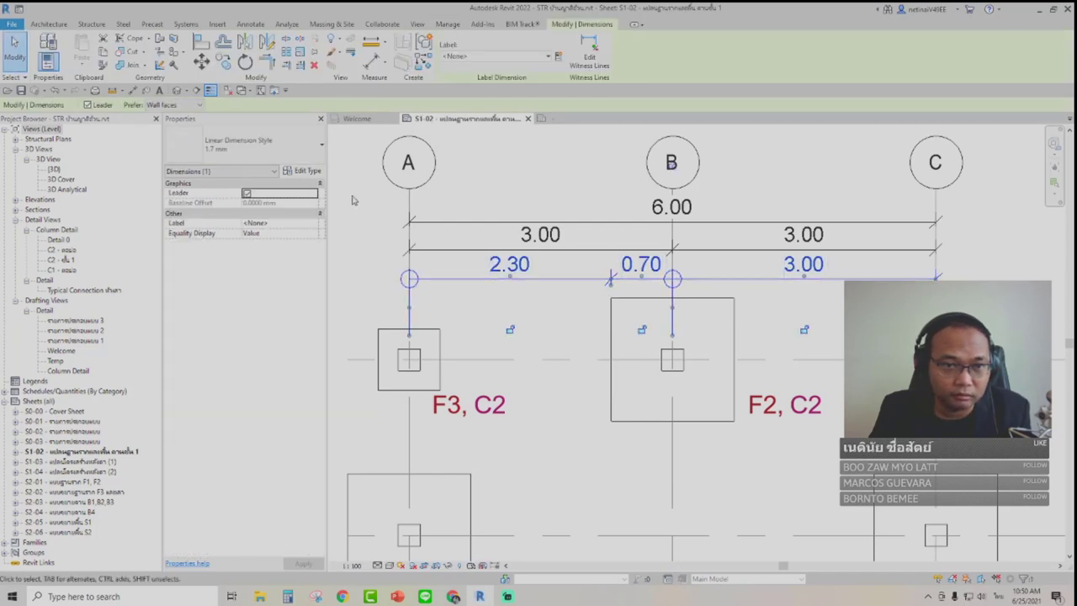
left_click(311, 171)
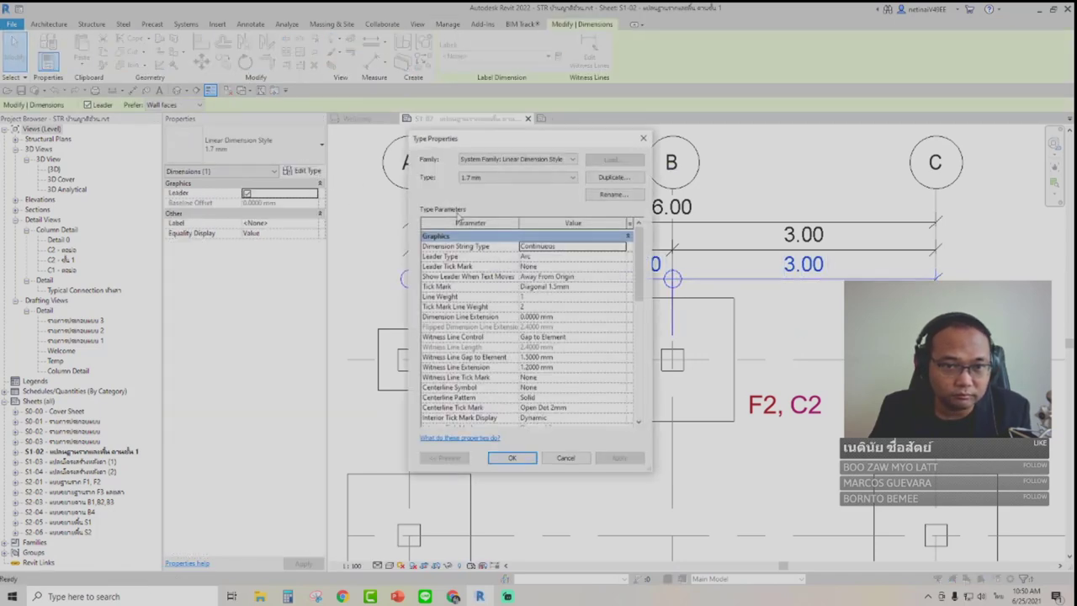
scroll(571, 302, "down", 3)
left_click(617, 325)
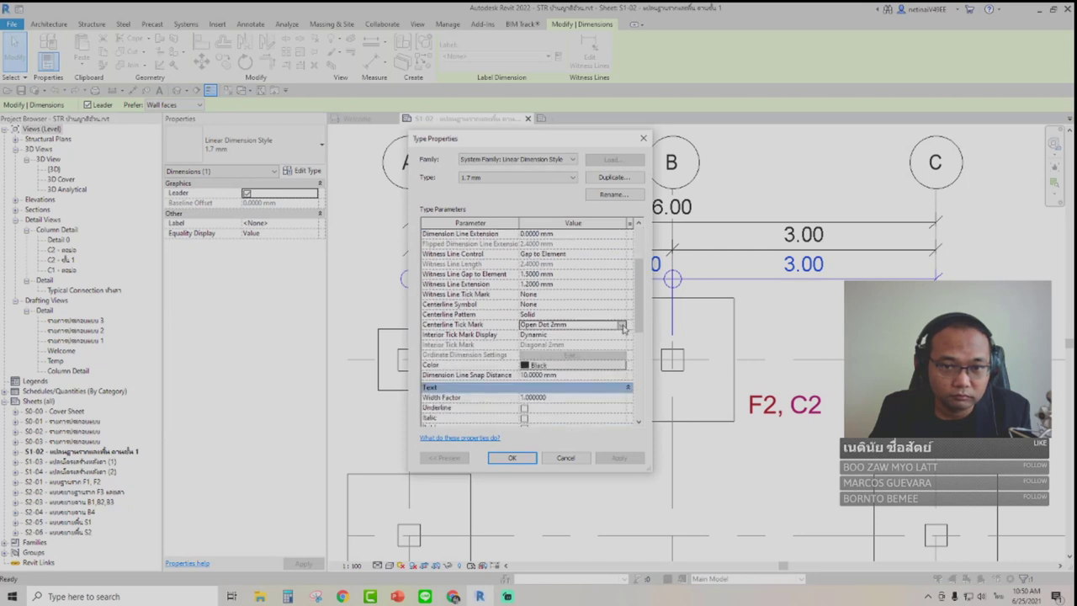
left_click(620, 325)
left_click(551, 375)
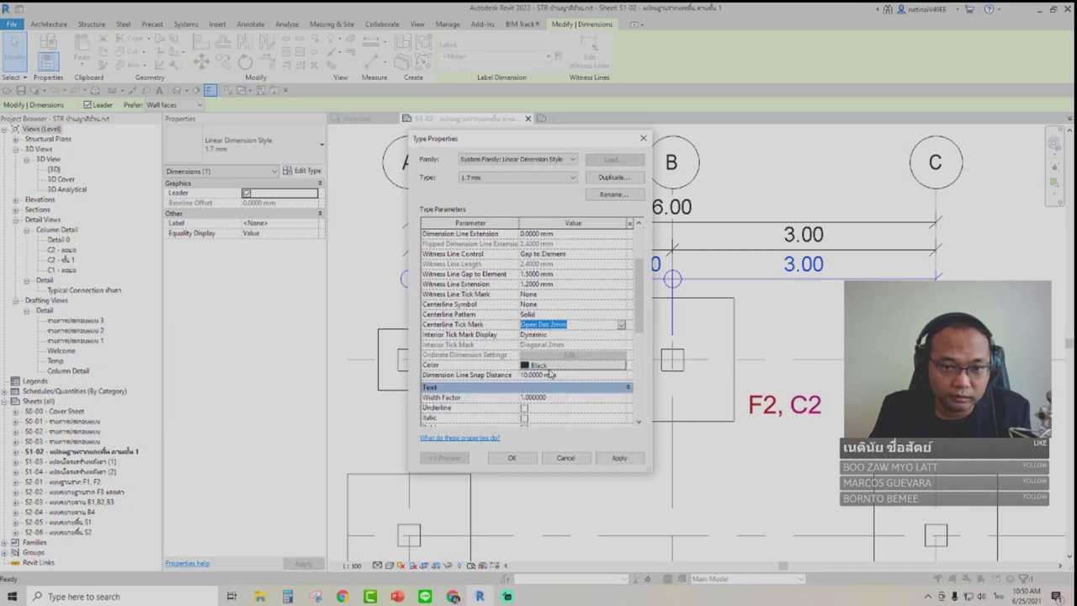
left_click(511, 457)
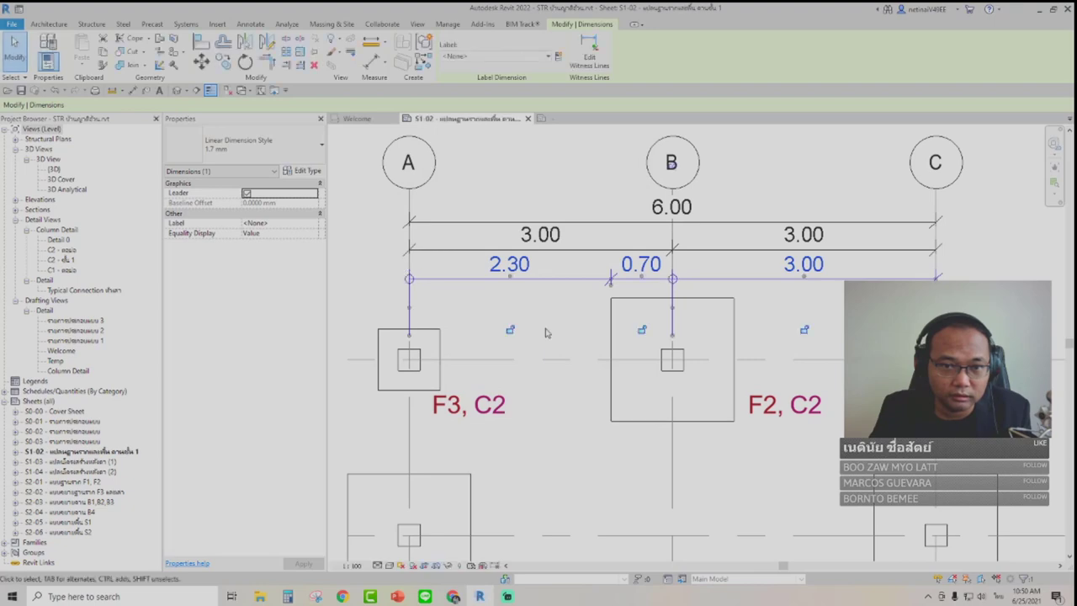
left_click(567, 309)
scroll(568, 309, "down", 1)
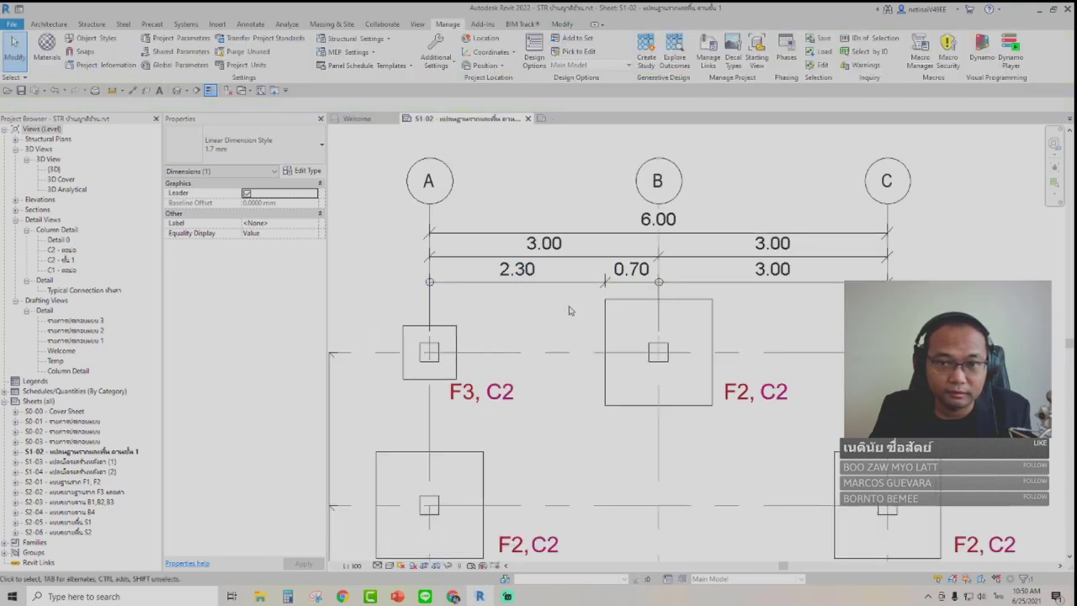
scroll(569, 310, "down", 1)
middle_click_drag(572, 308, 608, 238)
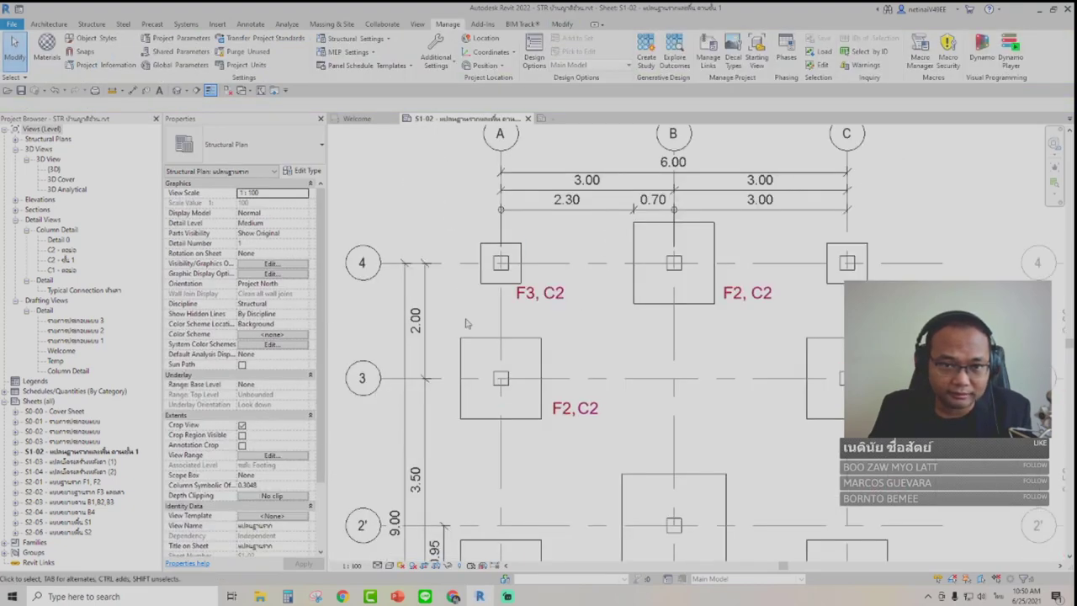
middle_click_drag(466, 323, 501, 269)
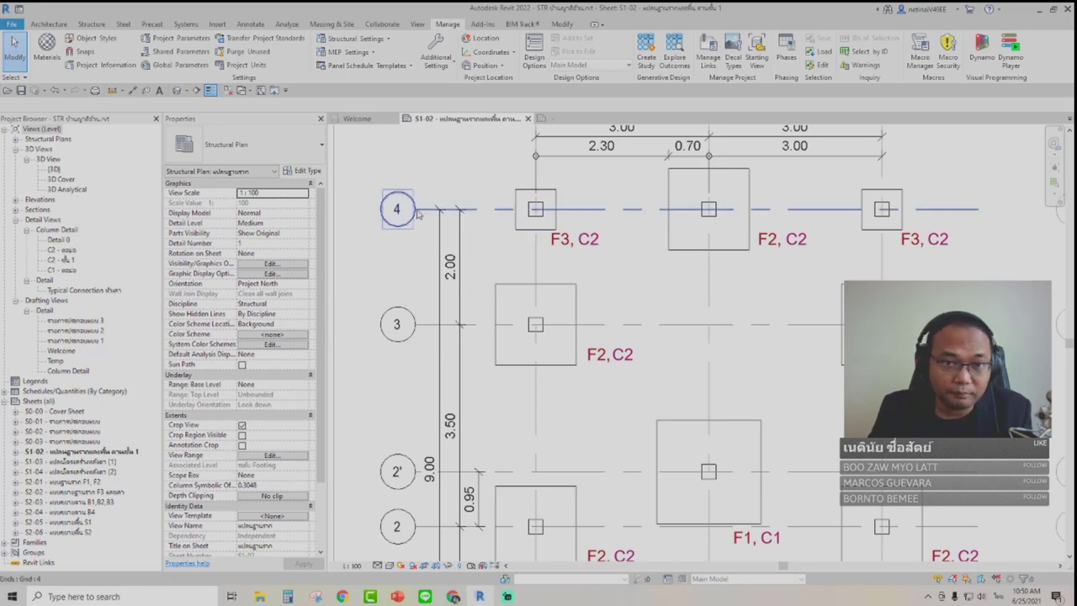
middle_click_drag(418, 215, 421, 332)
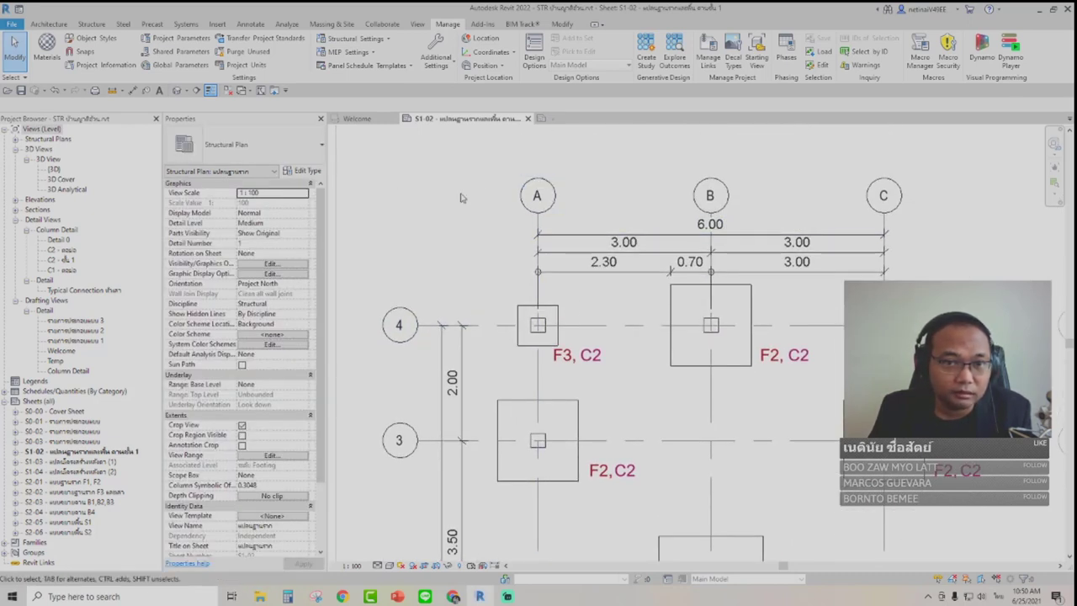
left_click(572, 271)
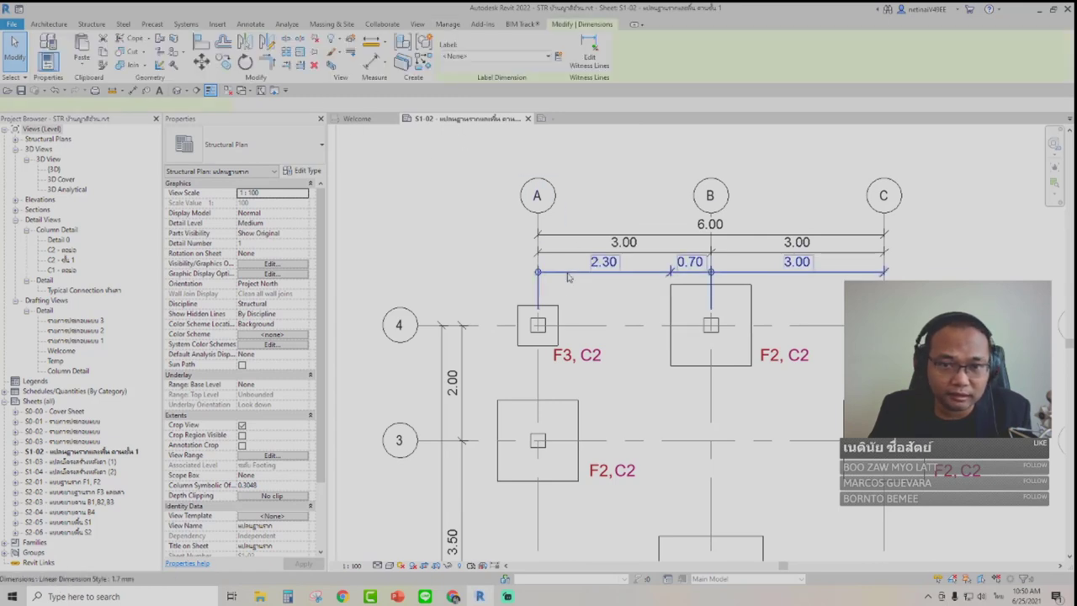
Duplicate the 1.7 mm dimension type as a new Grid dimension type
left_click(303, 171)
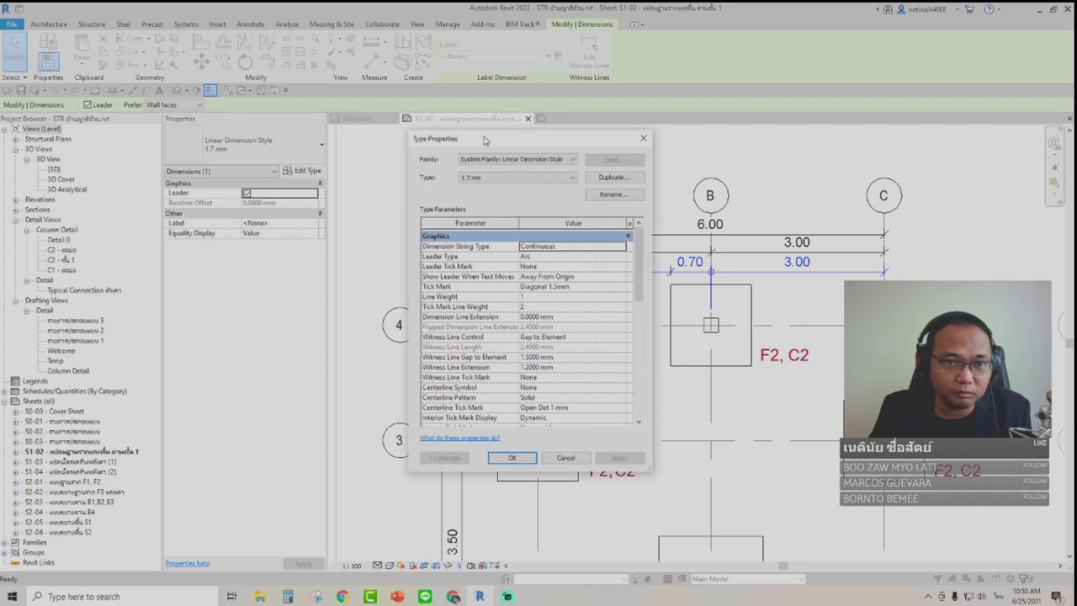
left_click_drag(483, 140, 416, 148)
left_click(545, 183)
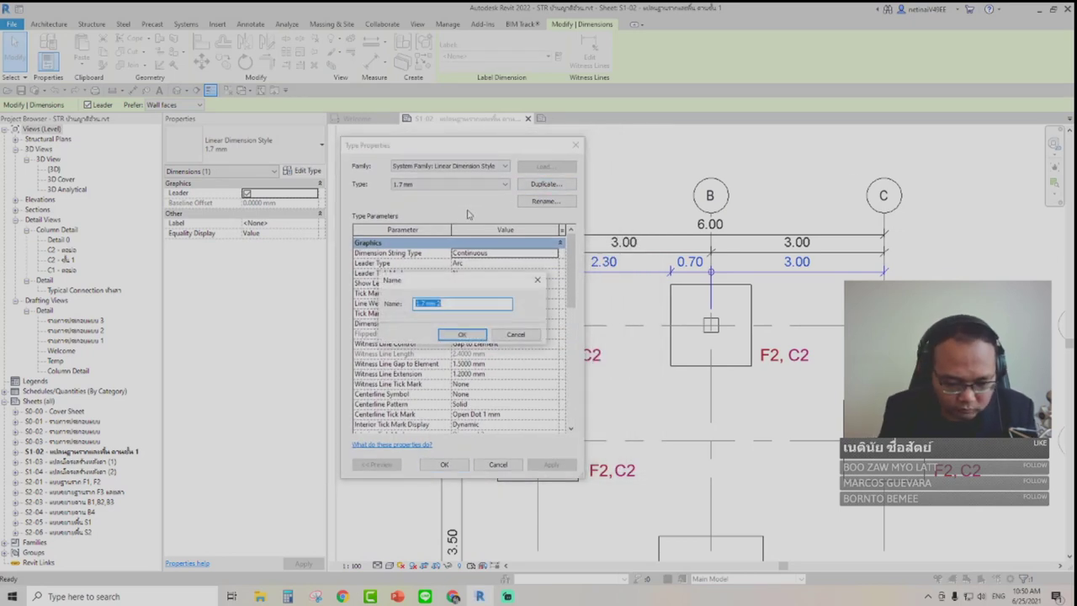
type("1")
type("1")
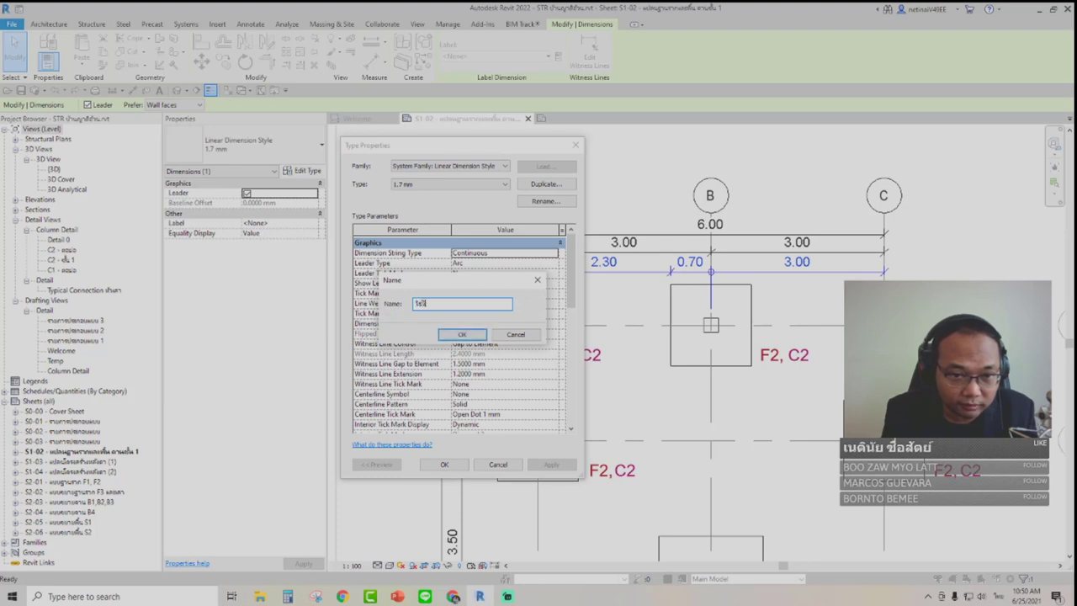
type("บดิน")
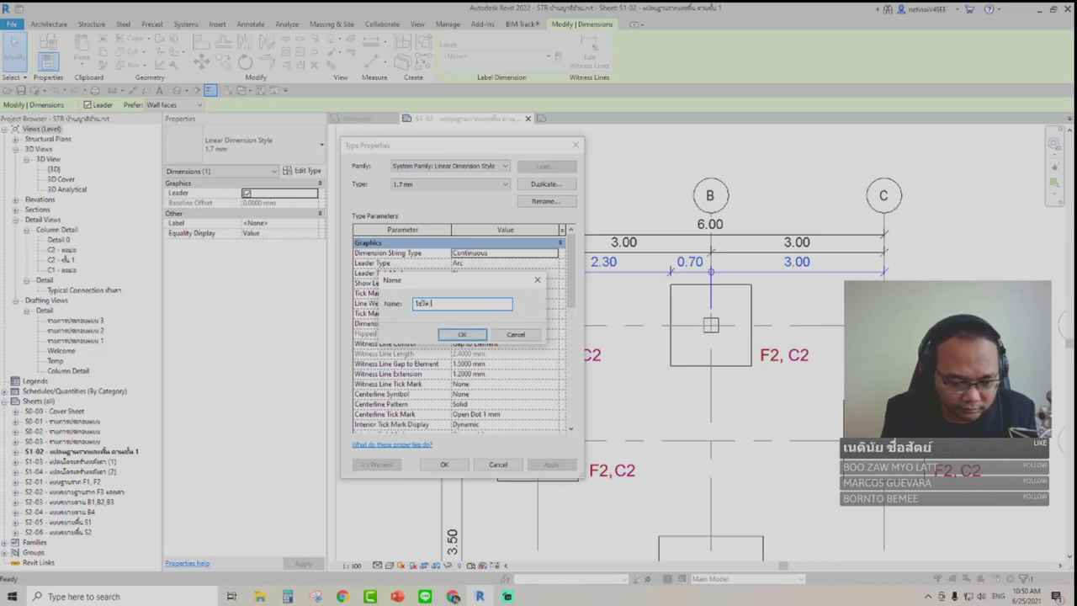
type("rid")
key("Return")
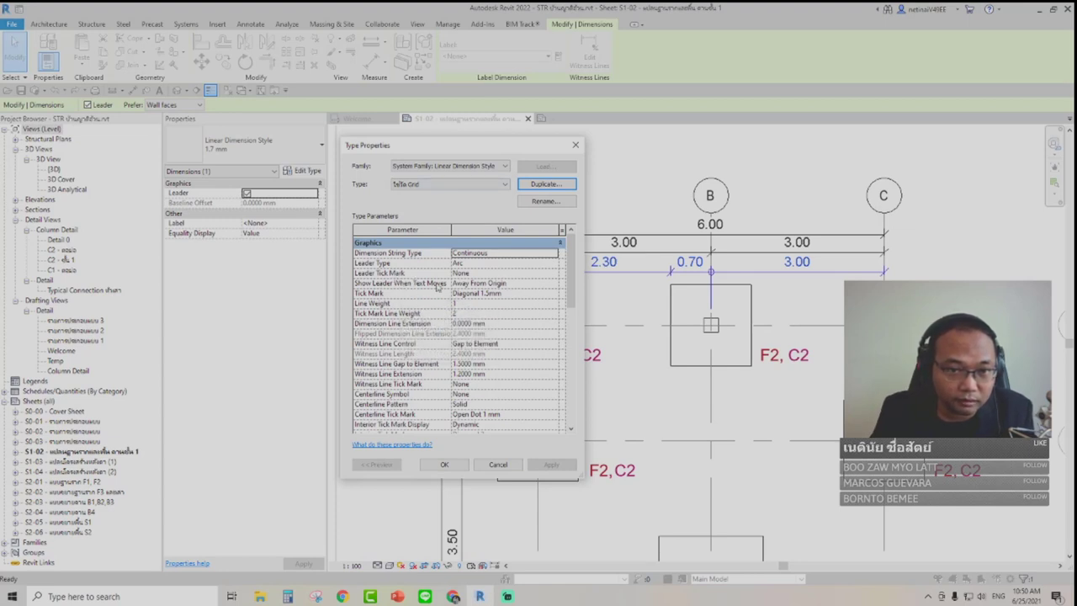
Set the Grid dimension type's Tick Mark to Open Dot 1 mm
left_click(521, 295)
left_click(553, 293)
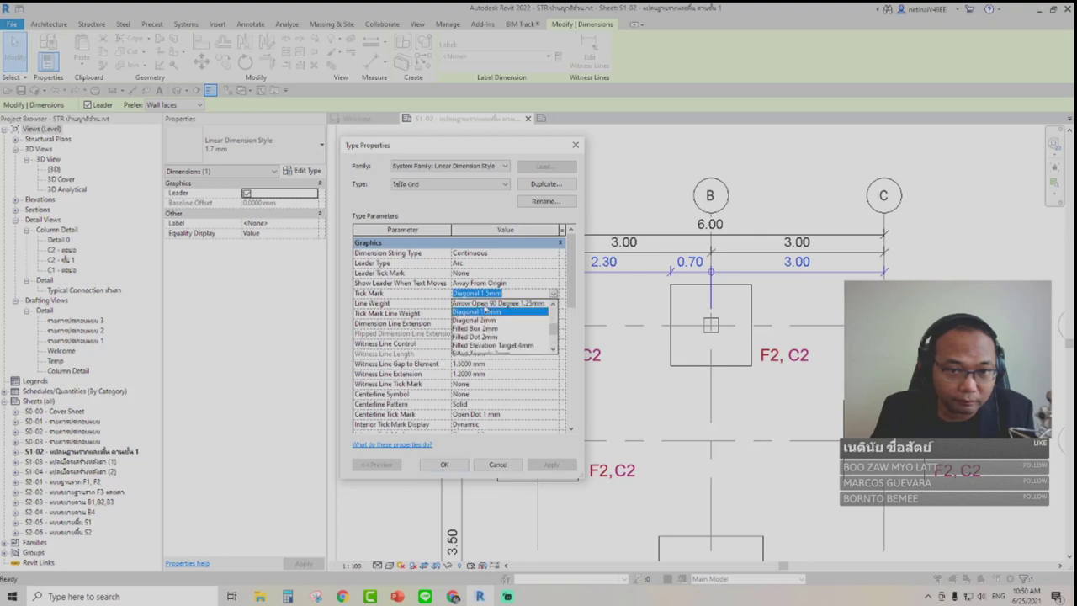
left_click(477, 336)
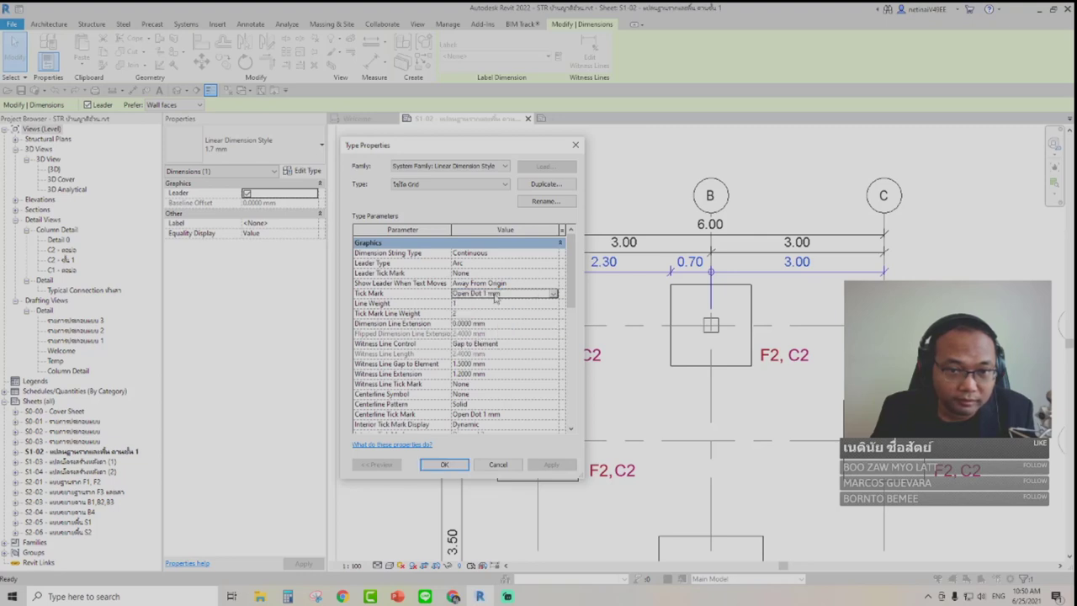
left_click(445, 465)
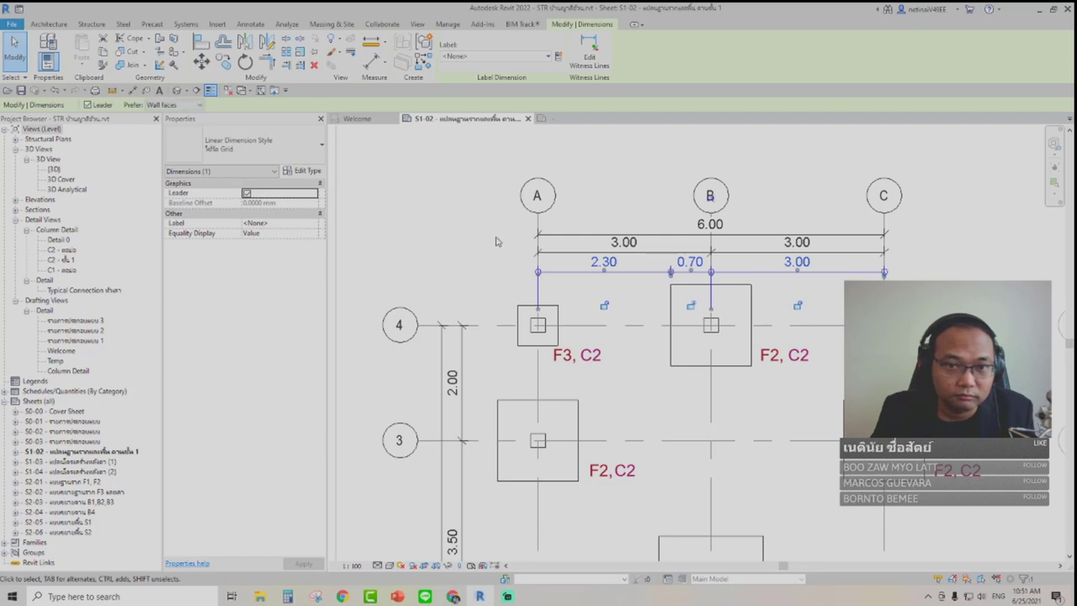
Start an aligned dimension with DI, picking grid 4 and grid 3 as references
left_click(459, 221)
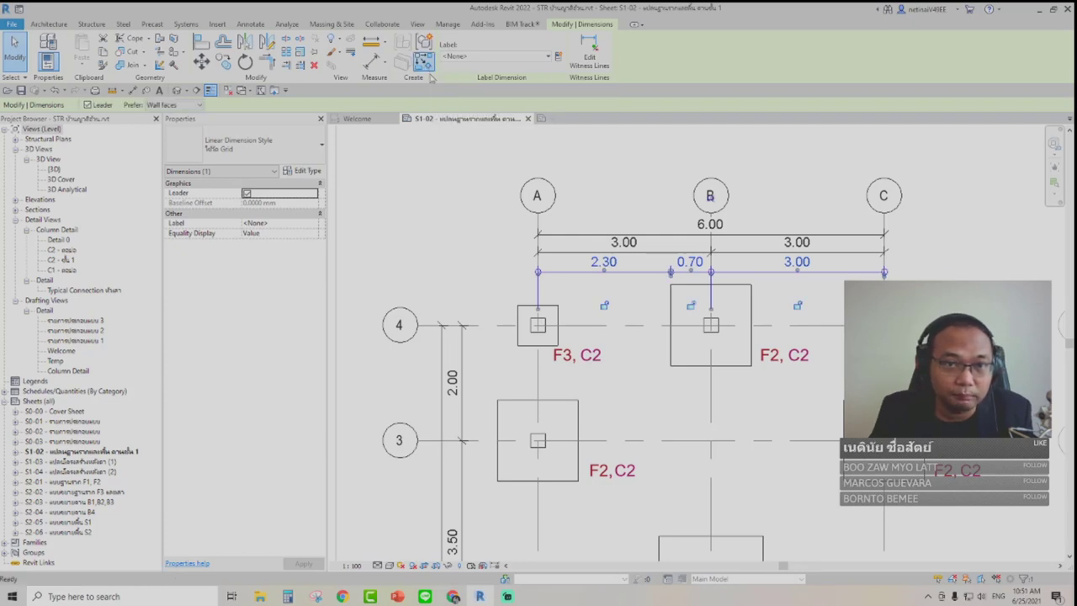
key("d")
key("i")
left_click(481, 325)
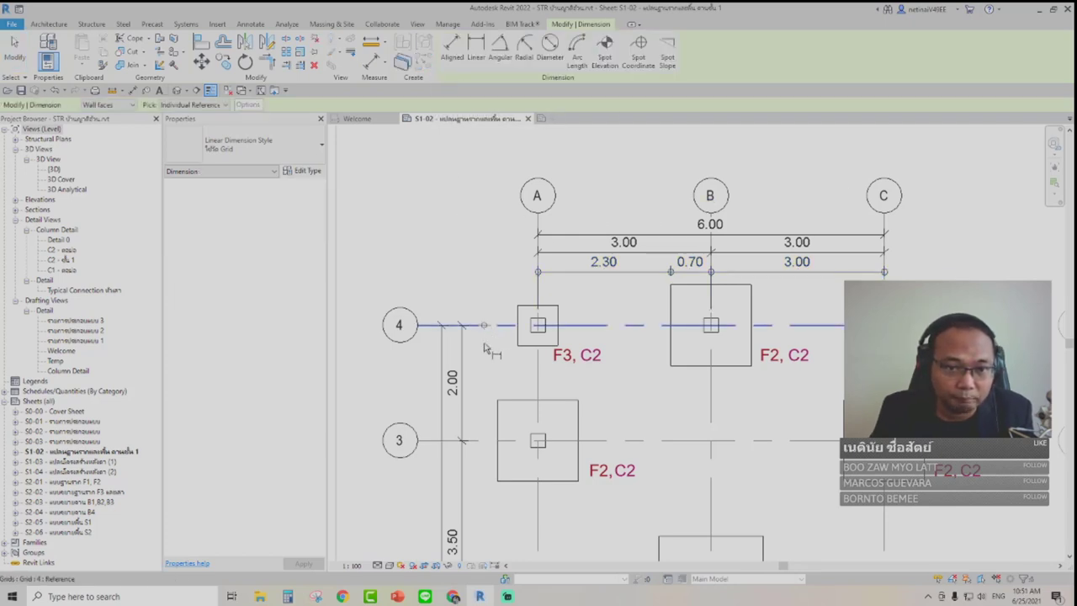
left_click(480, 440)
left_click(476, 395)
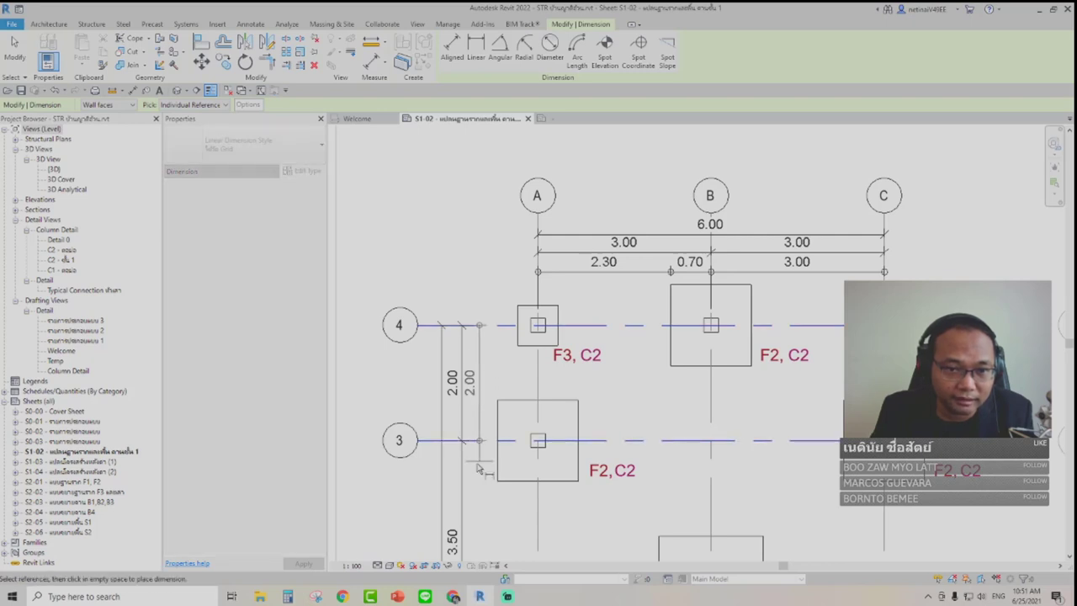
Extend the dimension chain through grids 2', 2 and 1, then finish the string
middle_click_drag(486, 469, 500, 280)
left_click(520, 398)
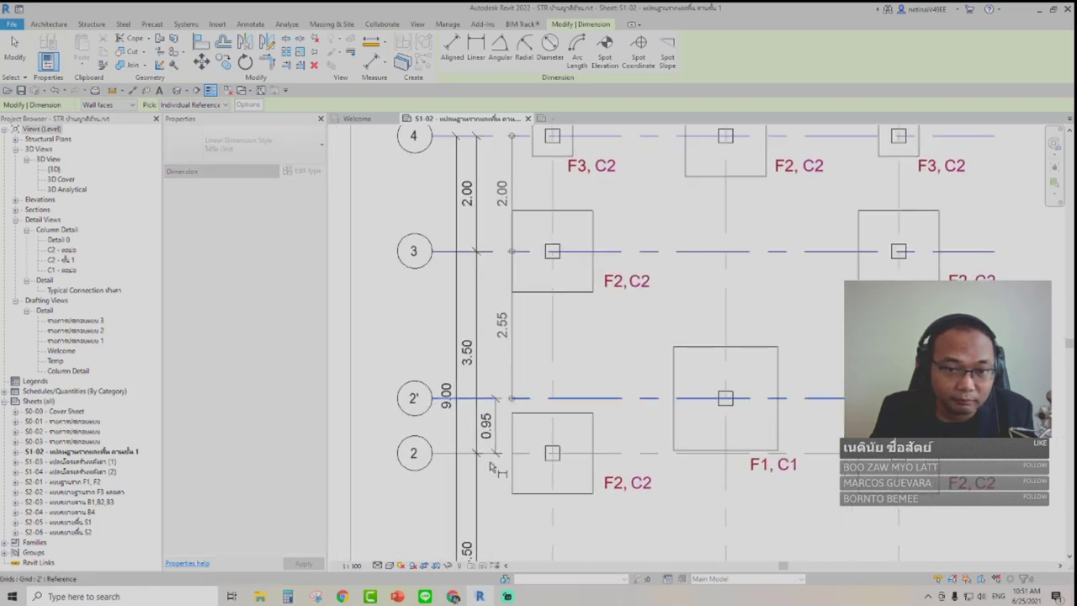
left_click(530, 421)
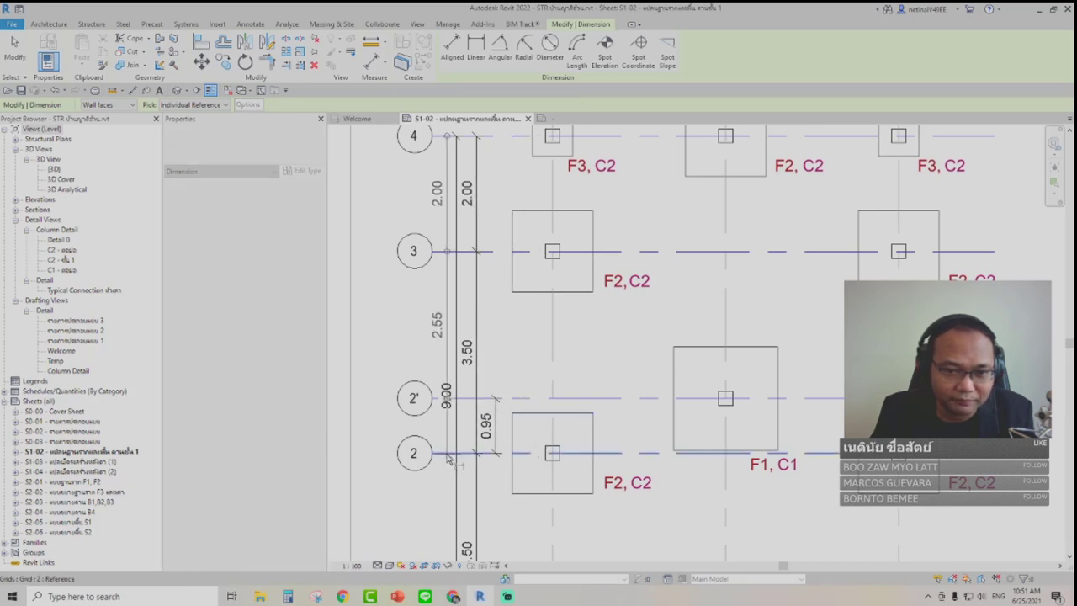
middle_click_drag(438, 492, 468, 400)
scroll(470, 499, "down", 2)
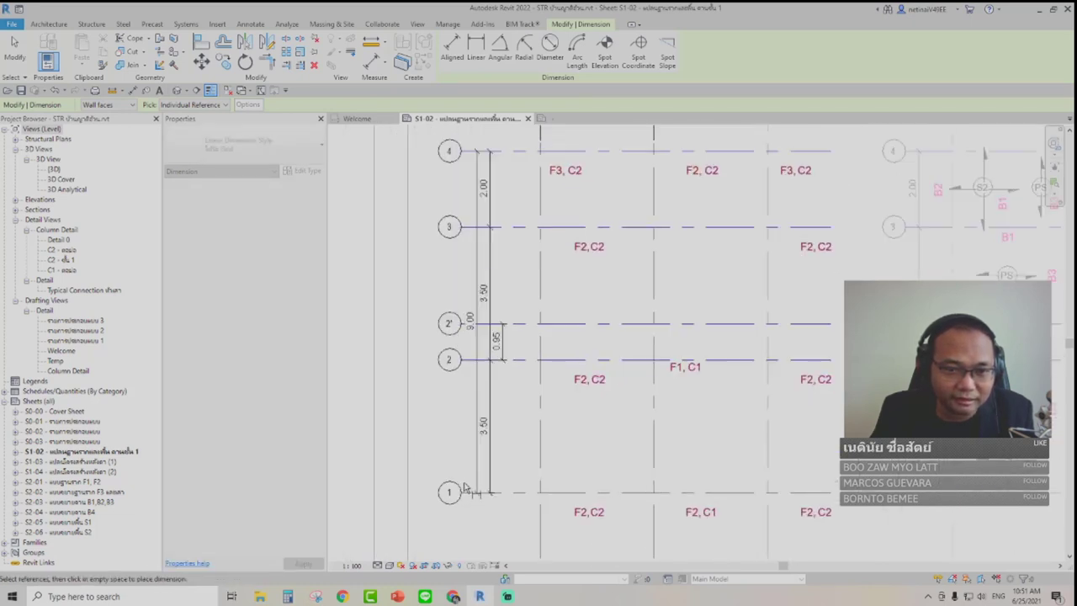
scroll(469, 499, "up", 2)
left_click(471, 525)
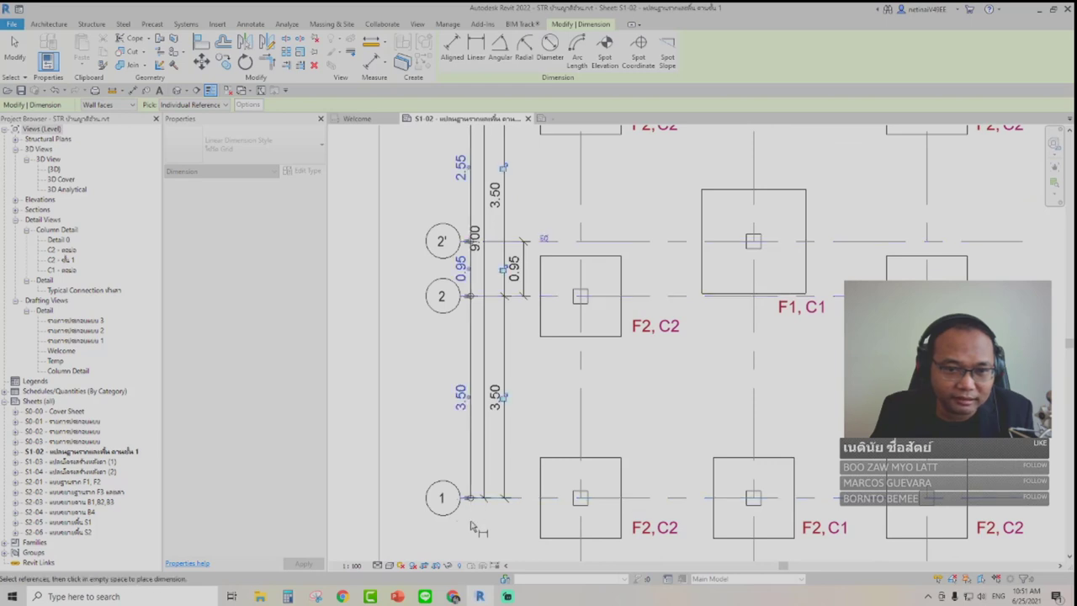
key("Escape")
scroll(431, 274, "up", 4)
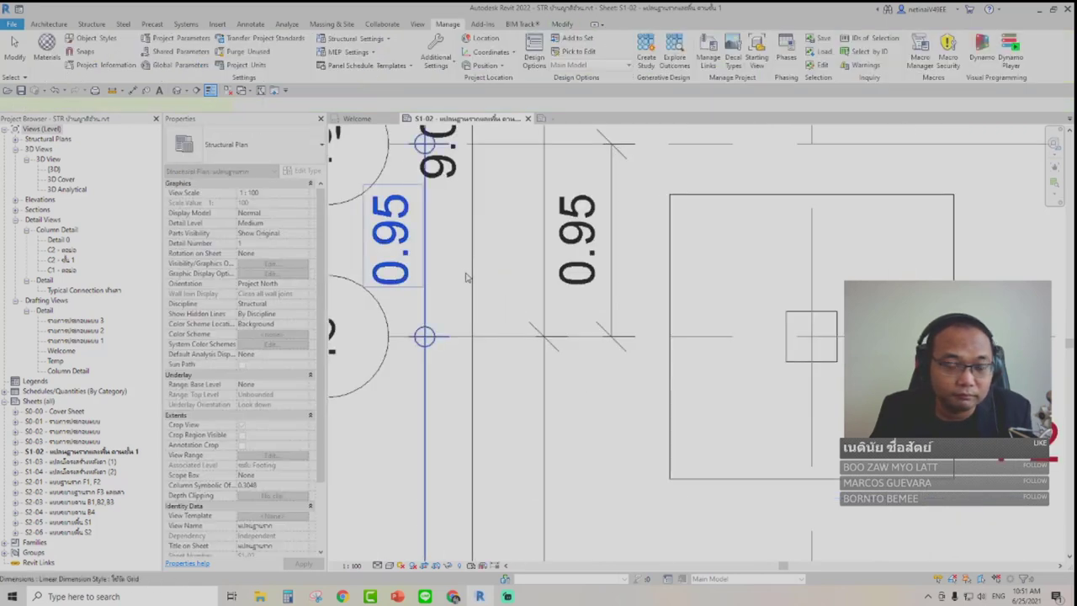
left_click(431, 274)
scroll(460, 270, "down", 1)
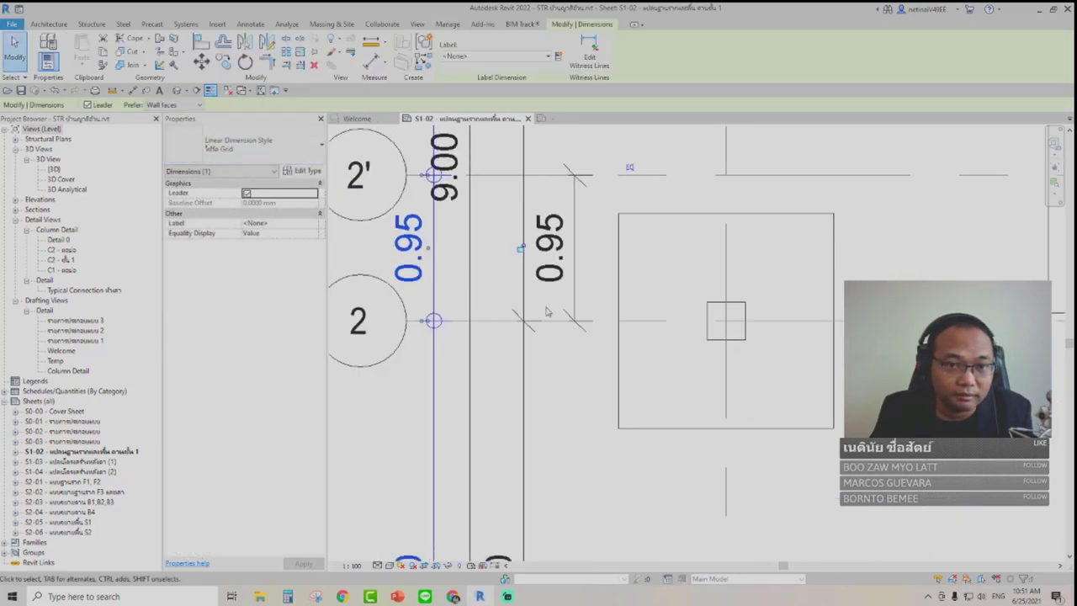
key("Escape")
mouse_move(453, 597)
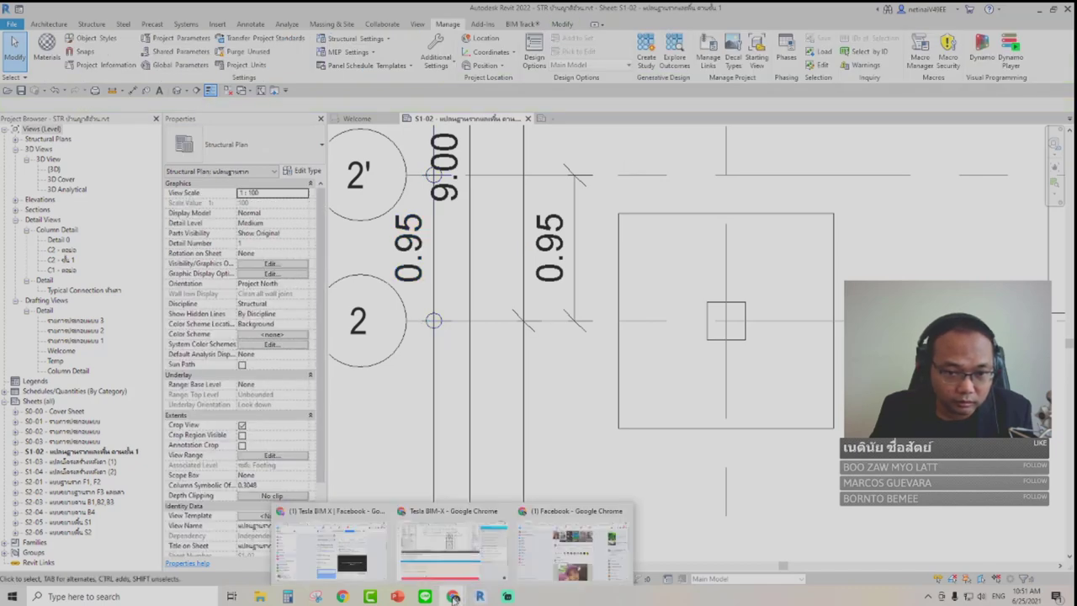
left_click(460, 565)
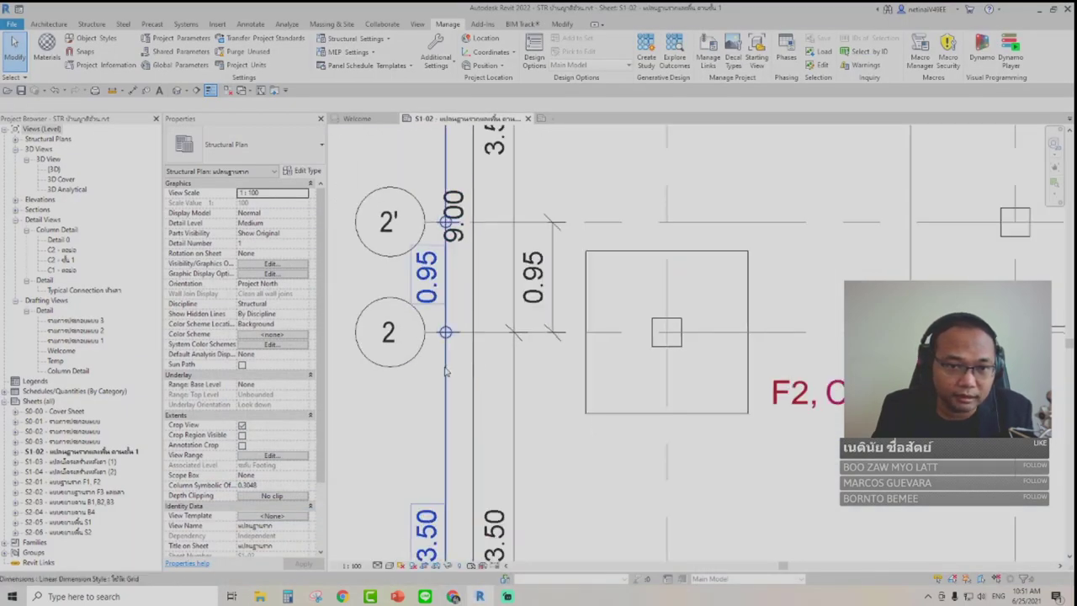
left_click(555, 262)
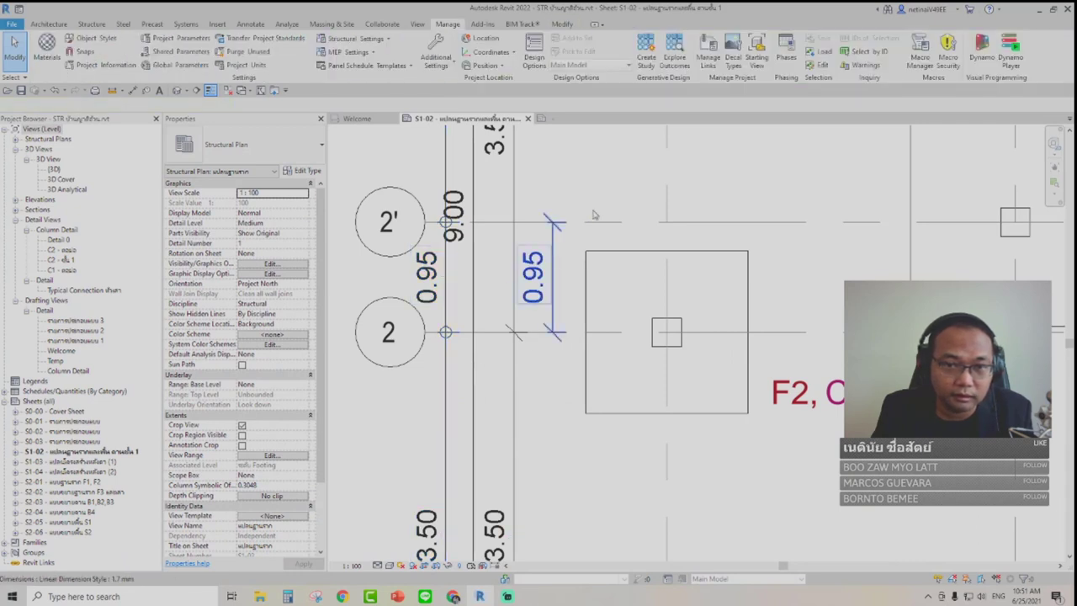
scroll(610, 201, "up", 2)
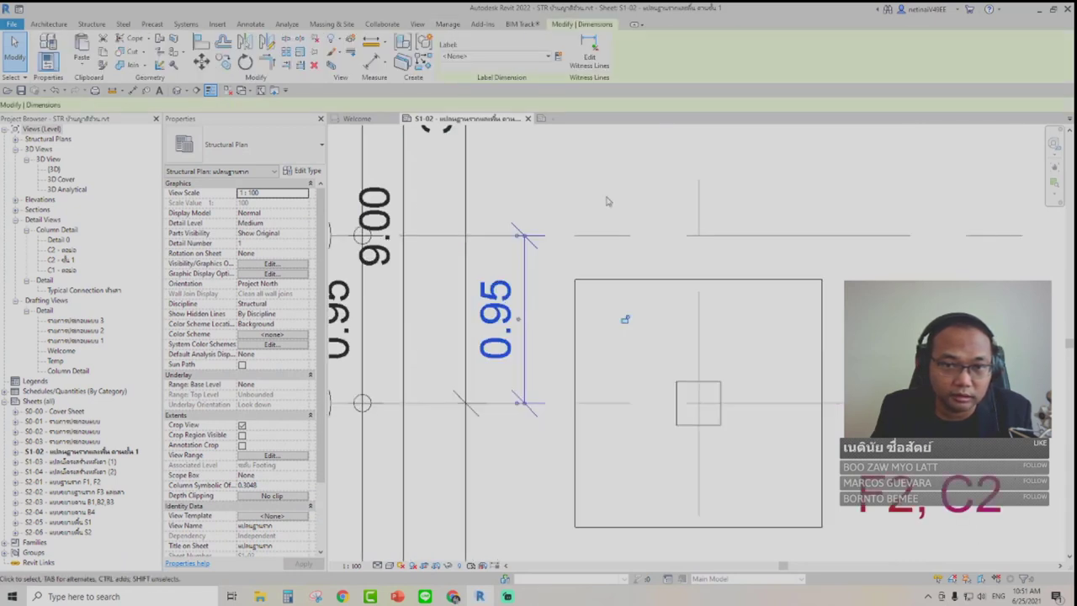
left_click(305, 172)
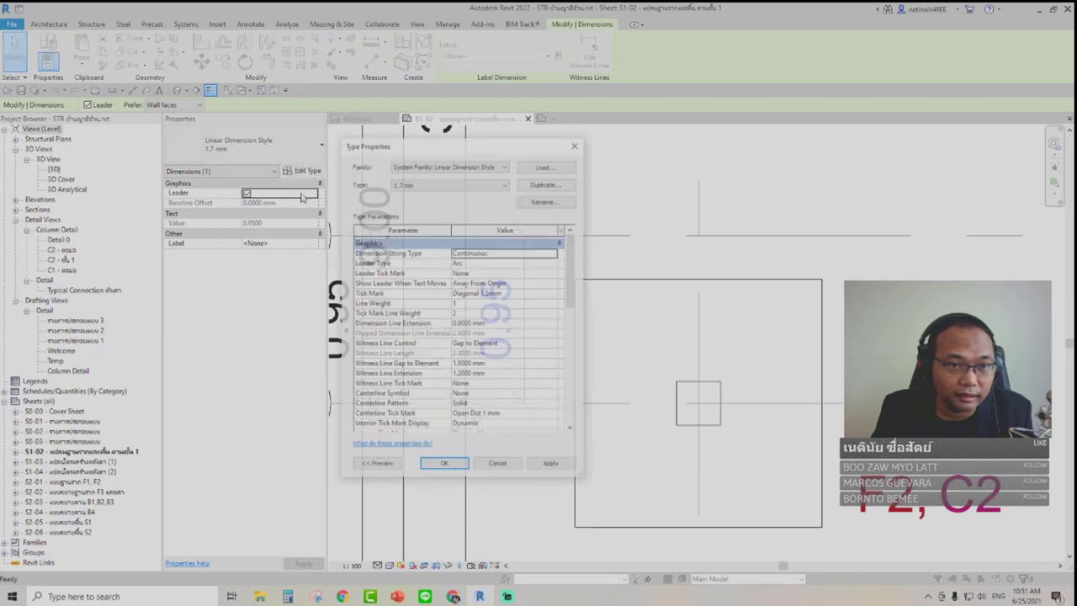
left_click_drag(452, 137, 748, 141)
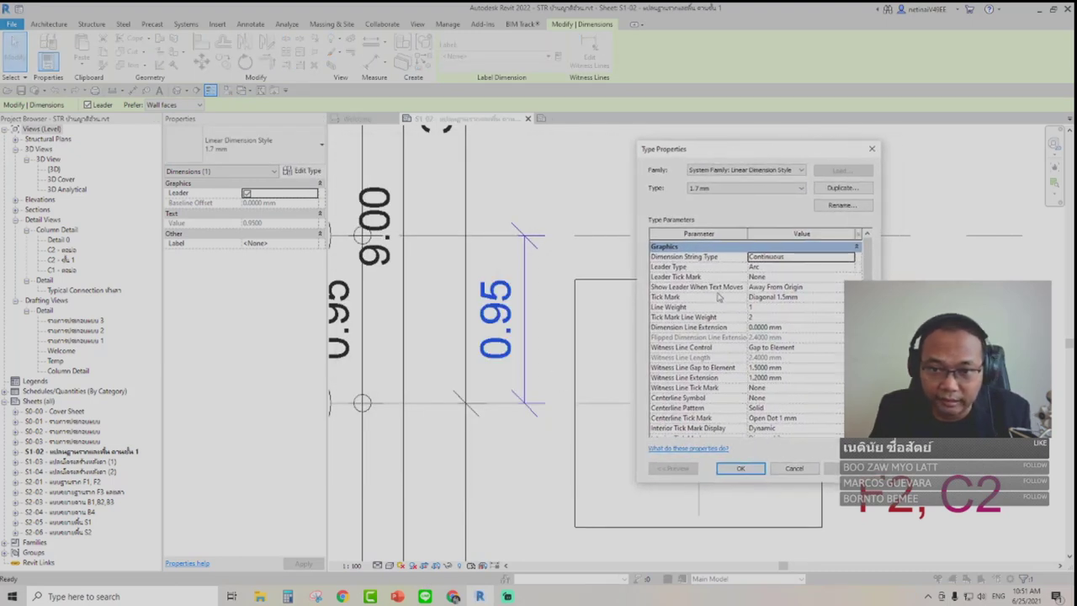
left_click(820, 299)
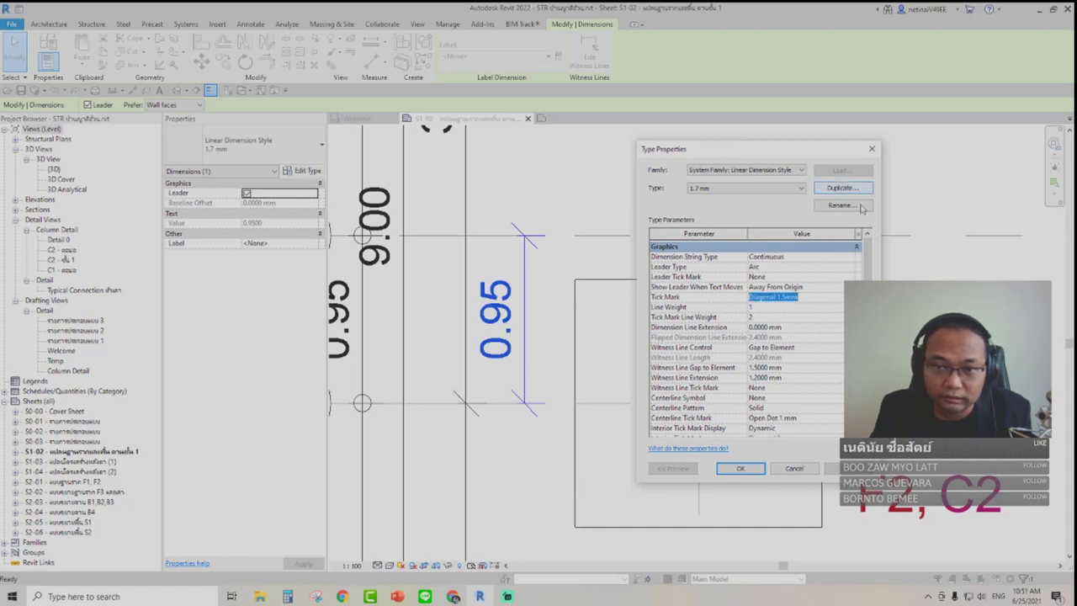
left_click(872, 150)
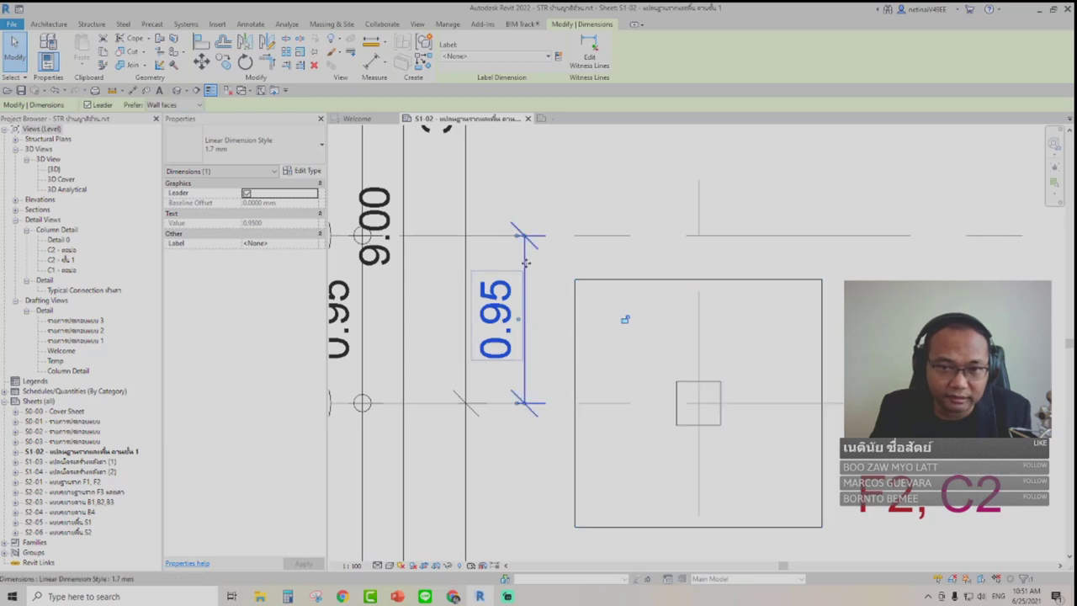
Re-pick the 0.95 dimension's lower witness line onto column C2's centre line and verify it
left_click(596, 67)
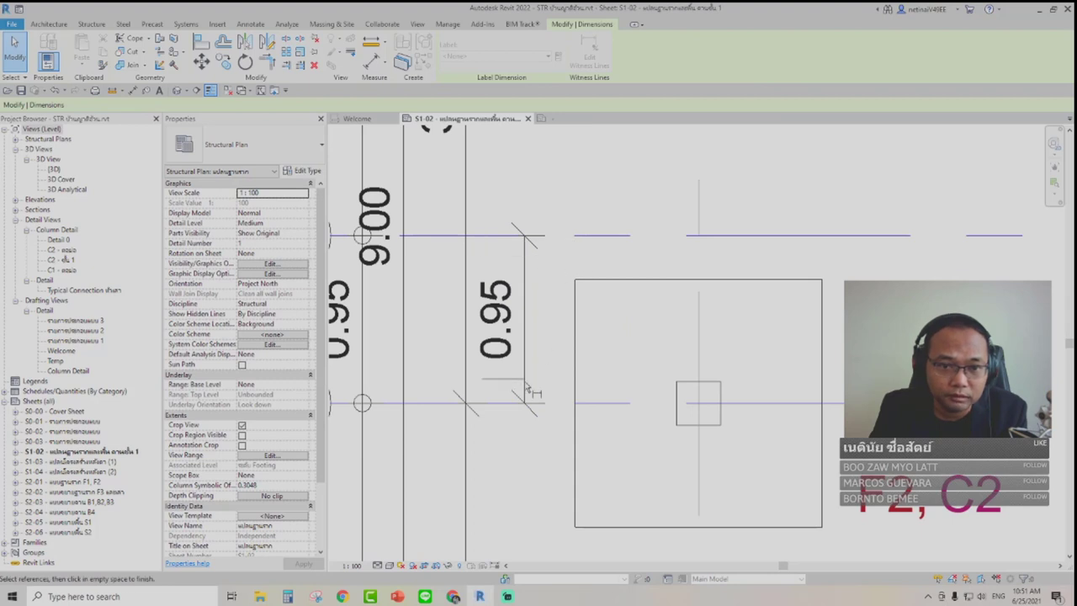
left_click(531, 391)
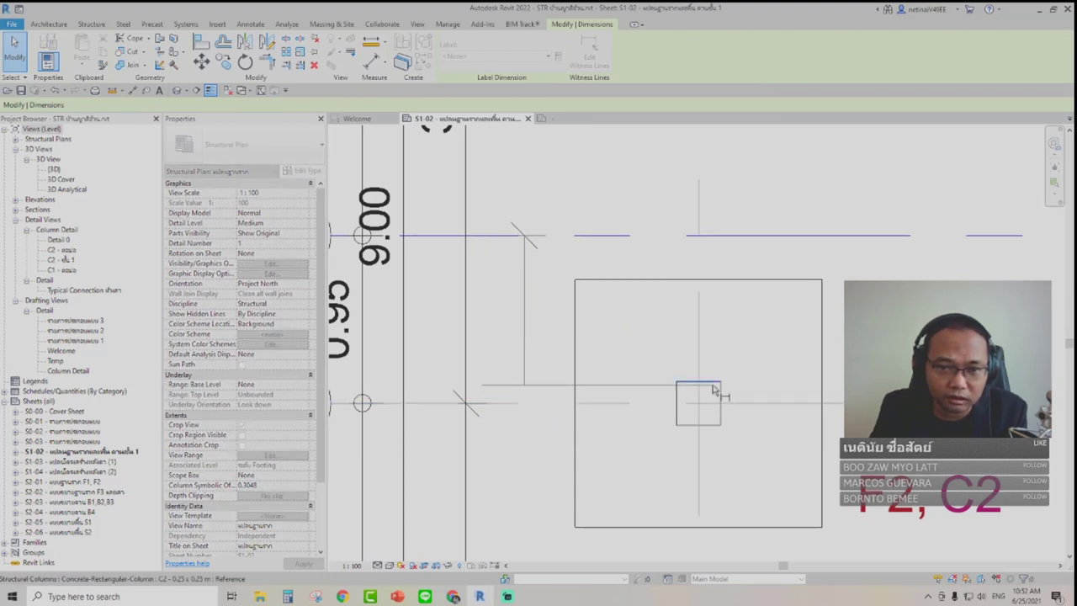
left_click(702, 407)
left_click(559, 340)
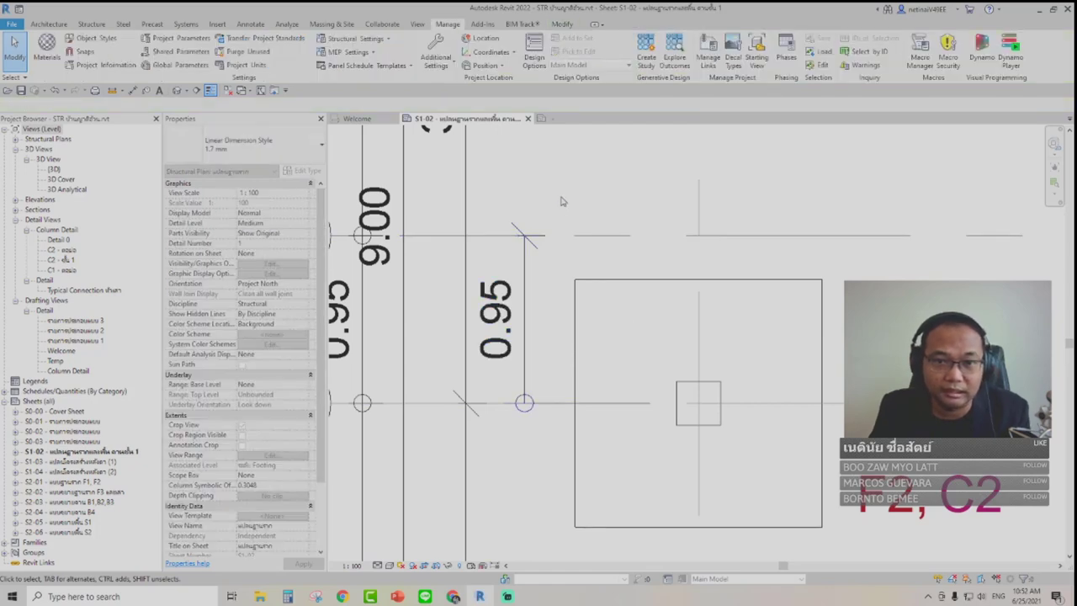
left_click(652, 405)
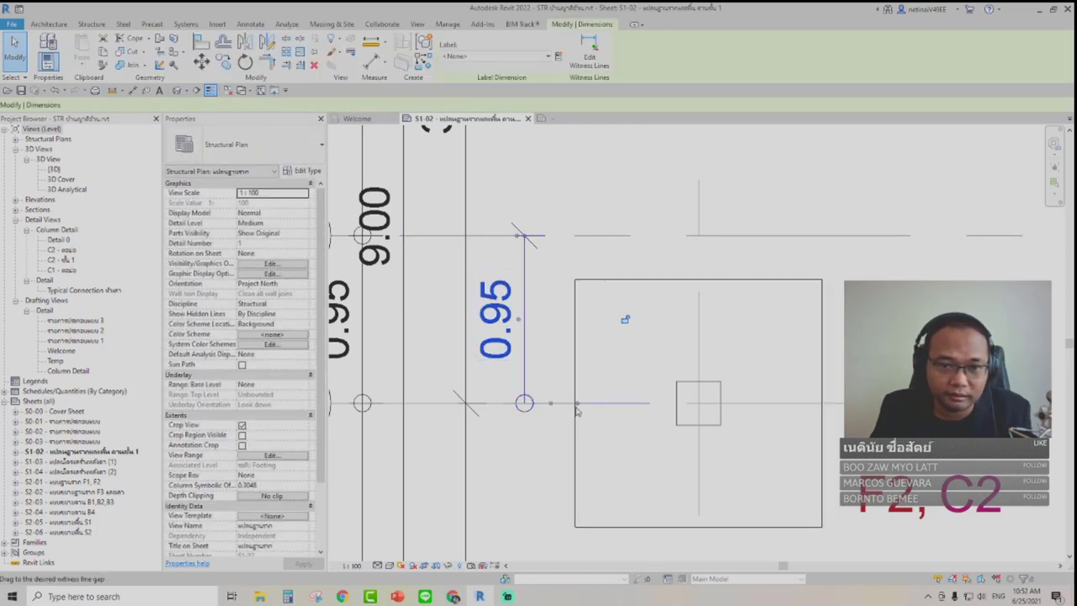
left_click(565, 193)
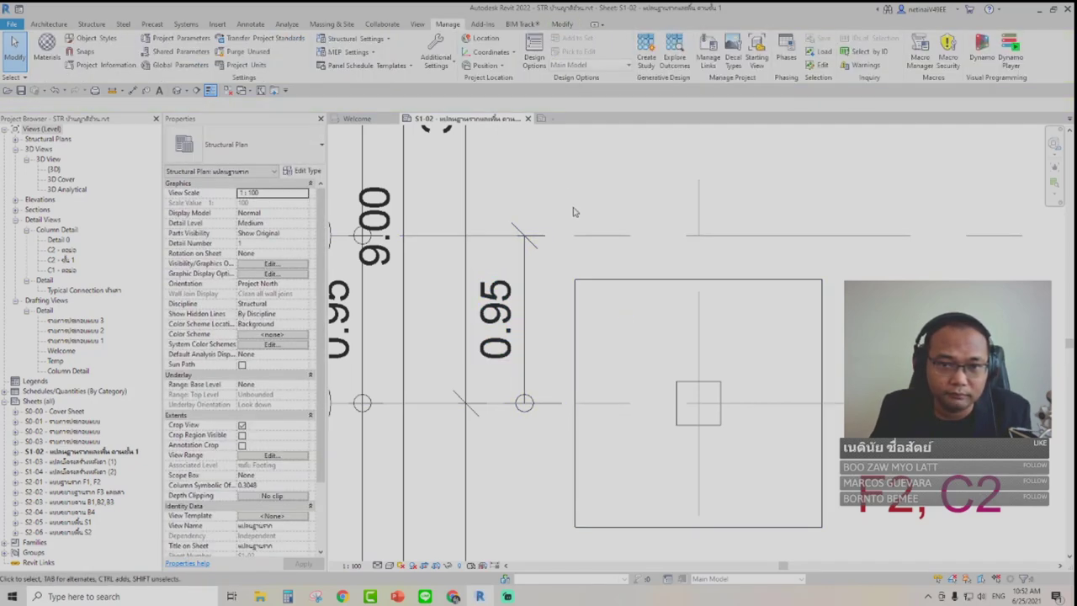
scroll(576, 202, "down", 2)
middle_click_drag(576, 202, 631, 328)
scroll(624, 300, "up", 1)
scroll(621, 305, "down", 1)
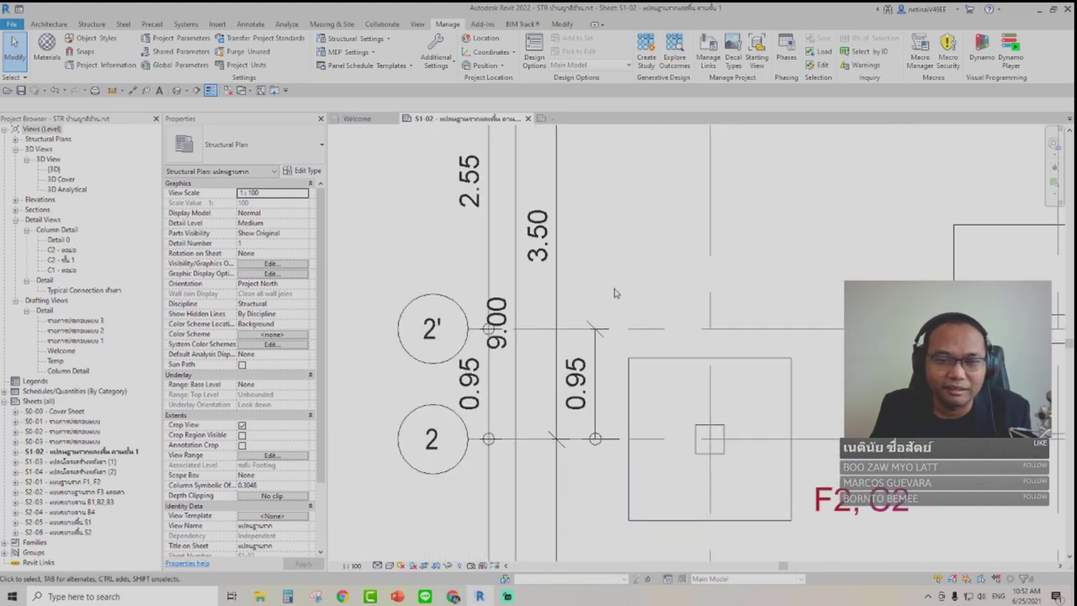